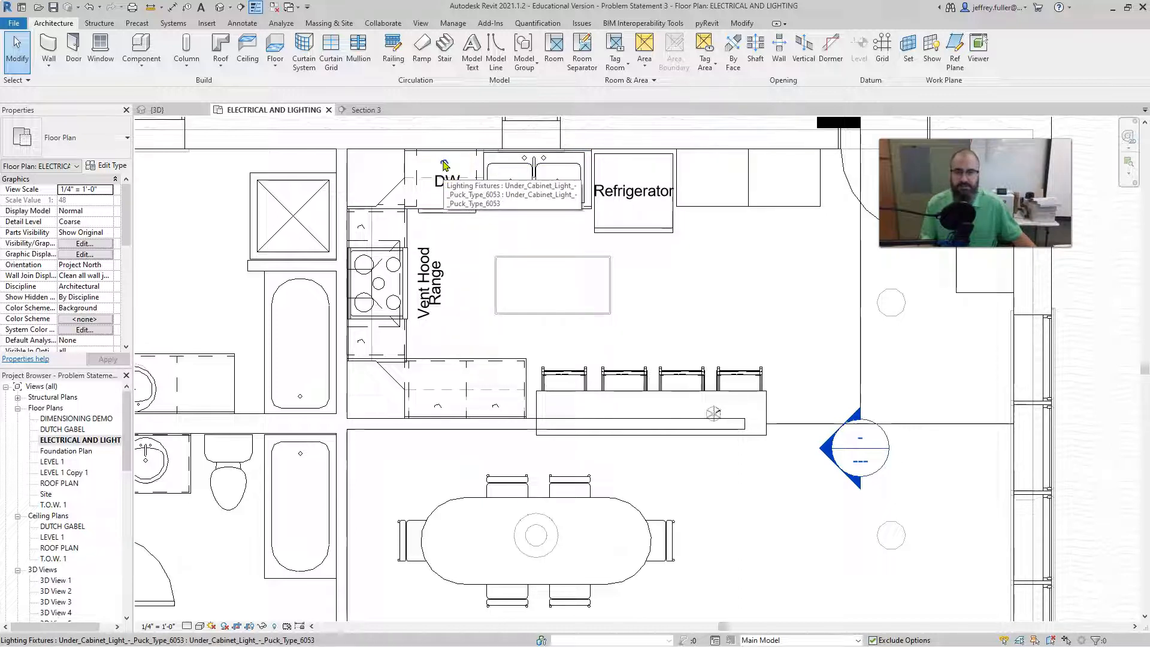
Step: Select the under-cabinet puck light next to the breakfast bar in the kitchen plan and open Section 3 to locate it
click(361, 224)
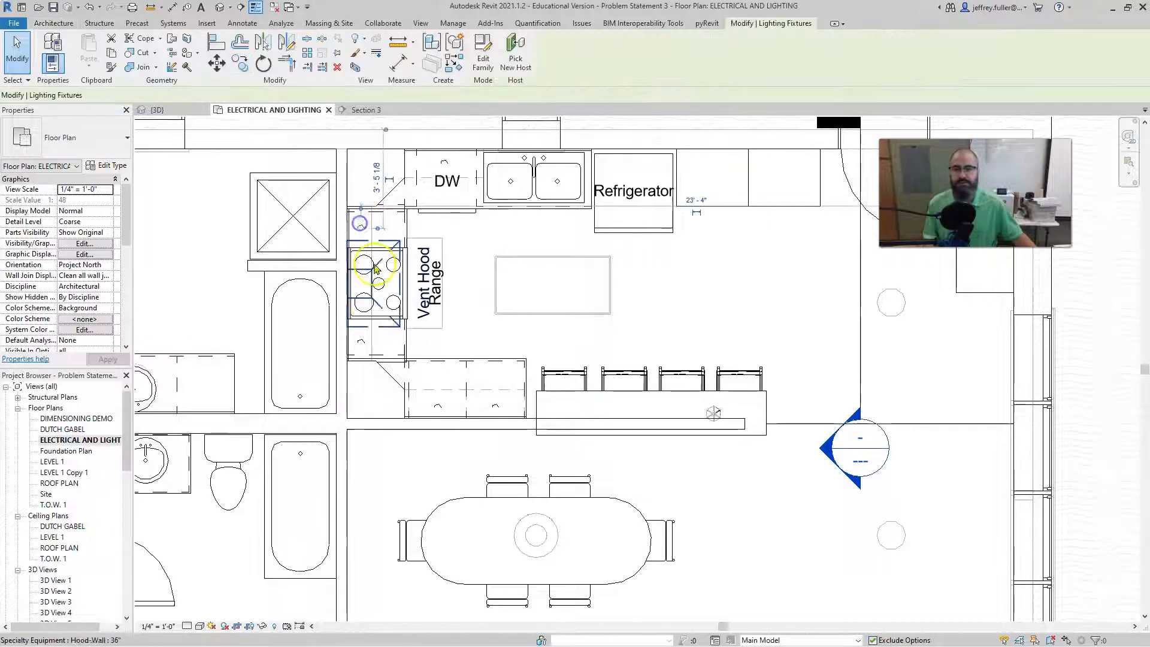
drag(375, 268, 376, 385)
drag(440, 406, 495, 406)
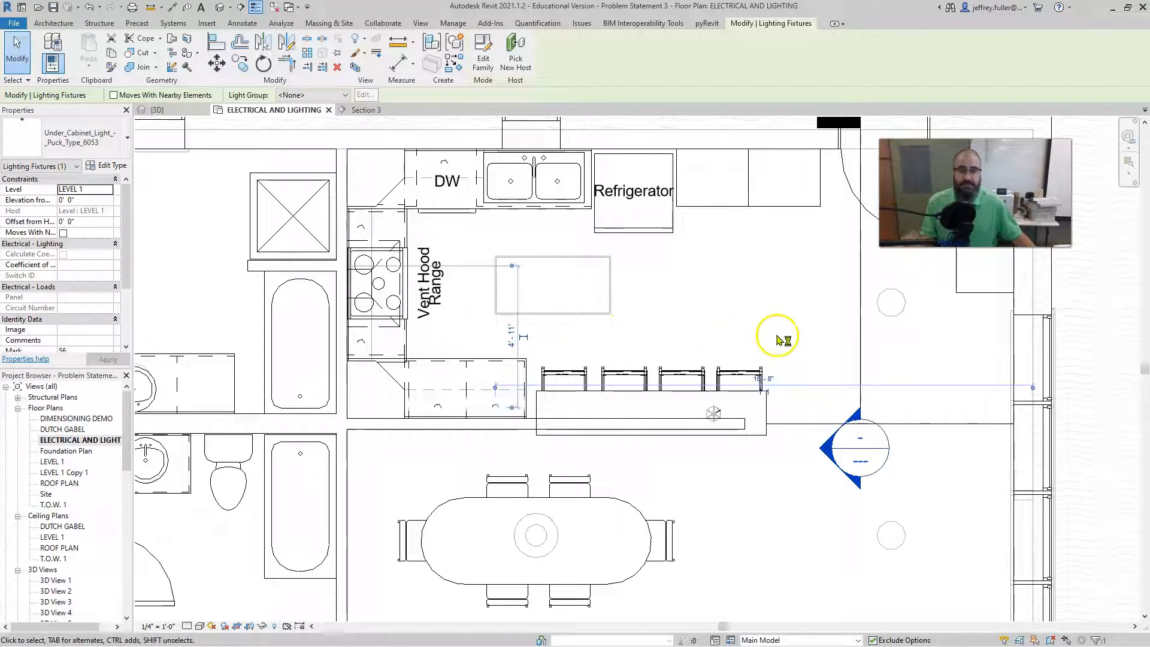
double_click(827, 449)
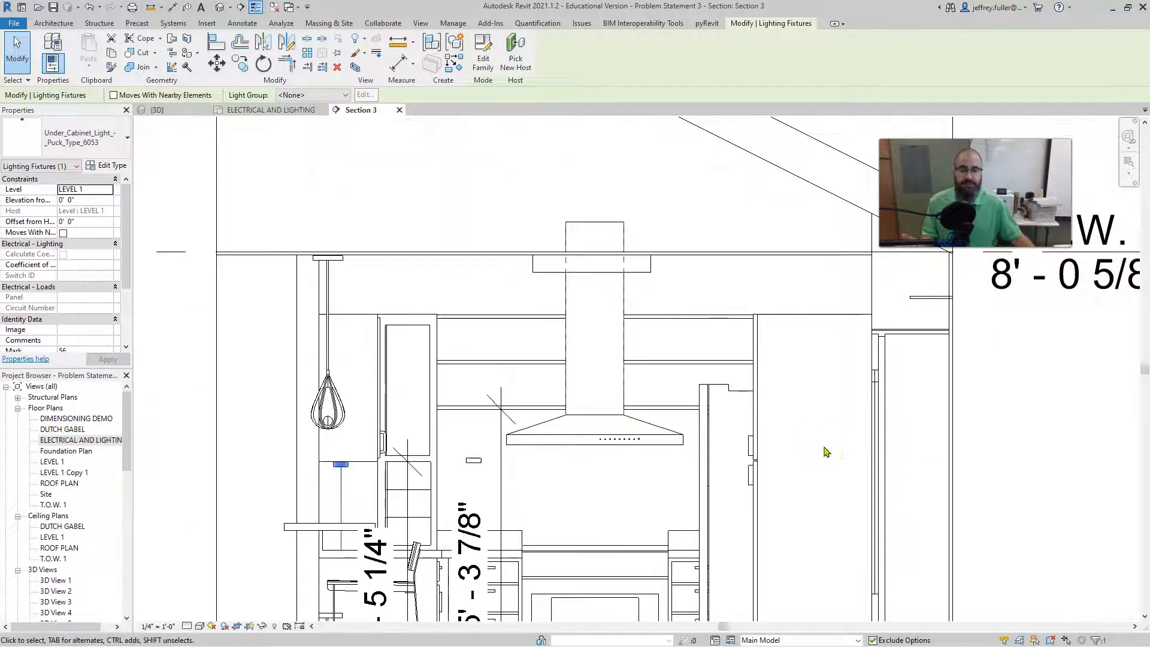
scroll(480, 480, up, 2)
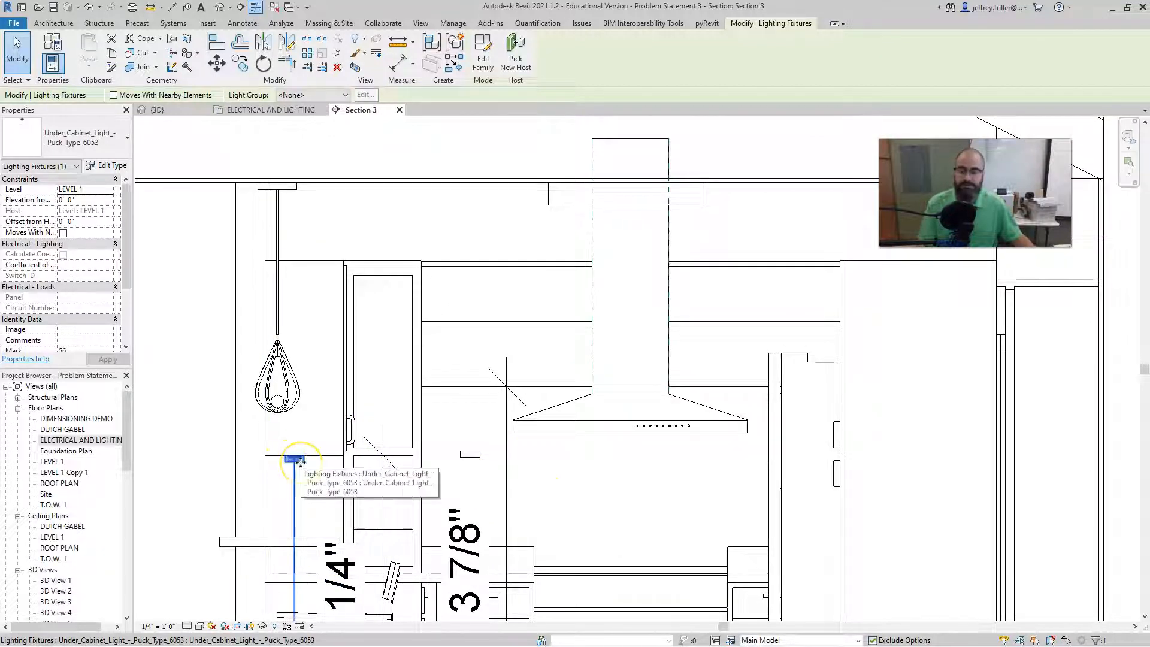
click(299, 463)
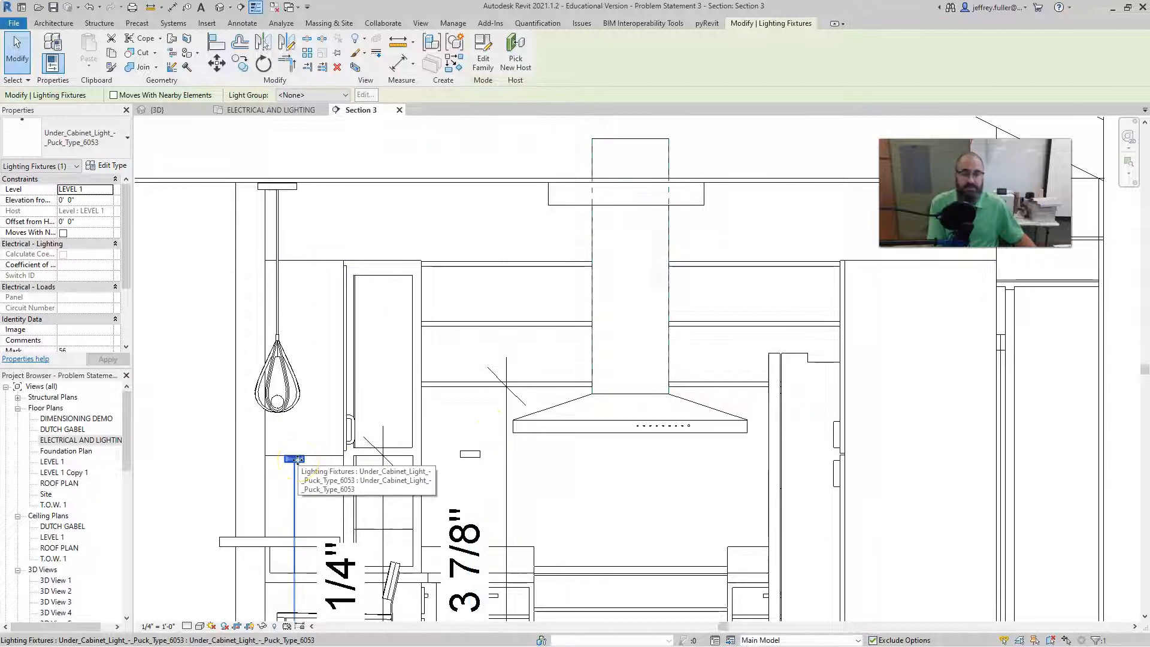
Step: Raise the puck light beside the range hood to the underside of the upper cabinets, at an elevation of about 0' 10 41/64"
click(470, 454)
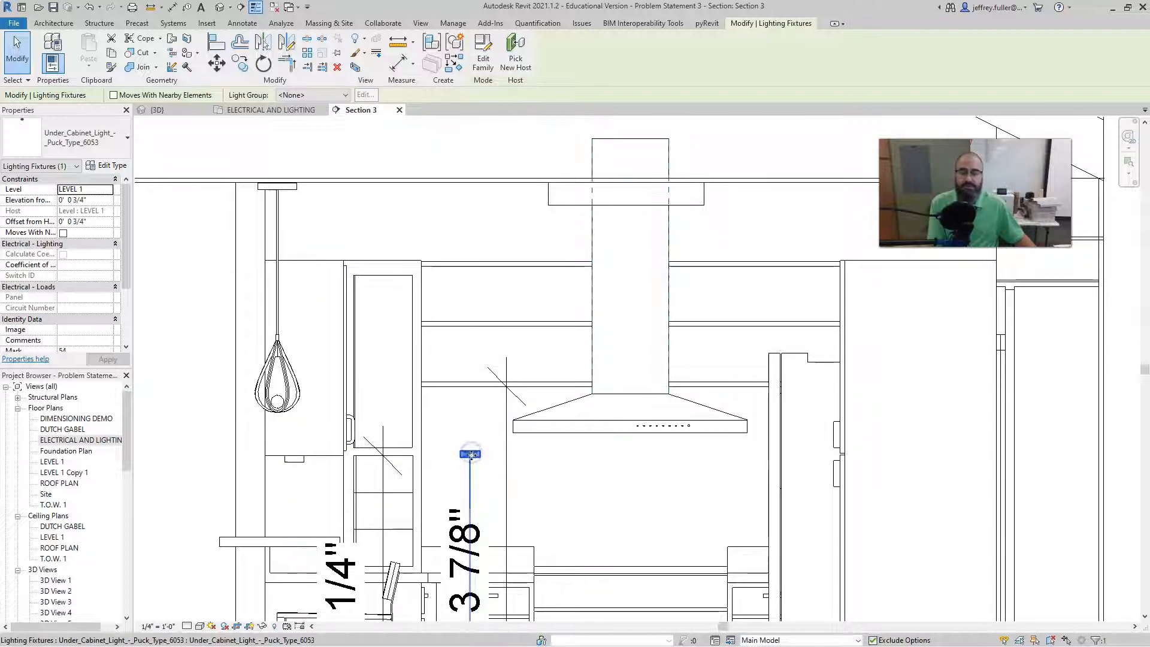
drag(470, 454, 470, 390)
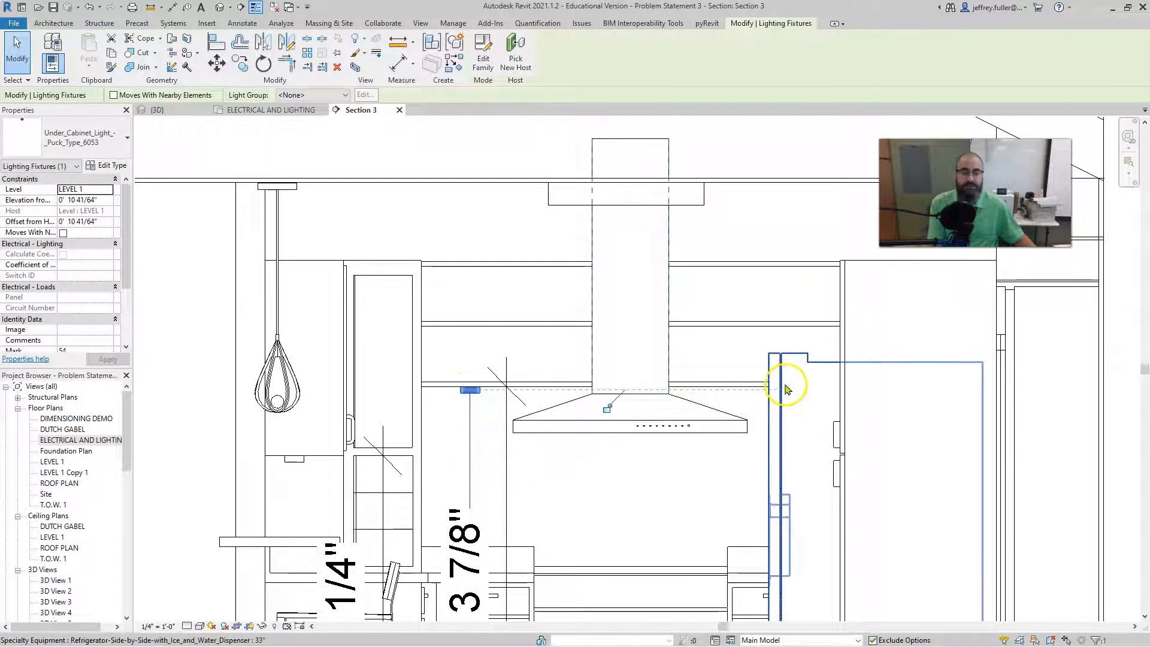
scroll(695, 451, down, 1)
scroll(693, 449, down, 2)
middle_drag(692, 448, 627, 448)
scroll(628, 448, up, 1)
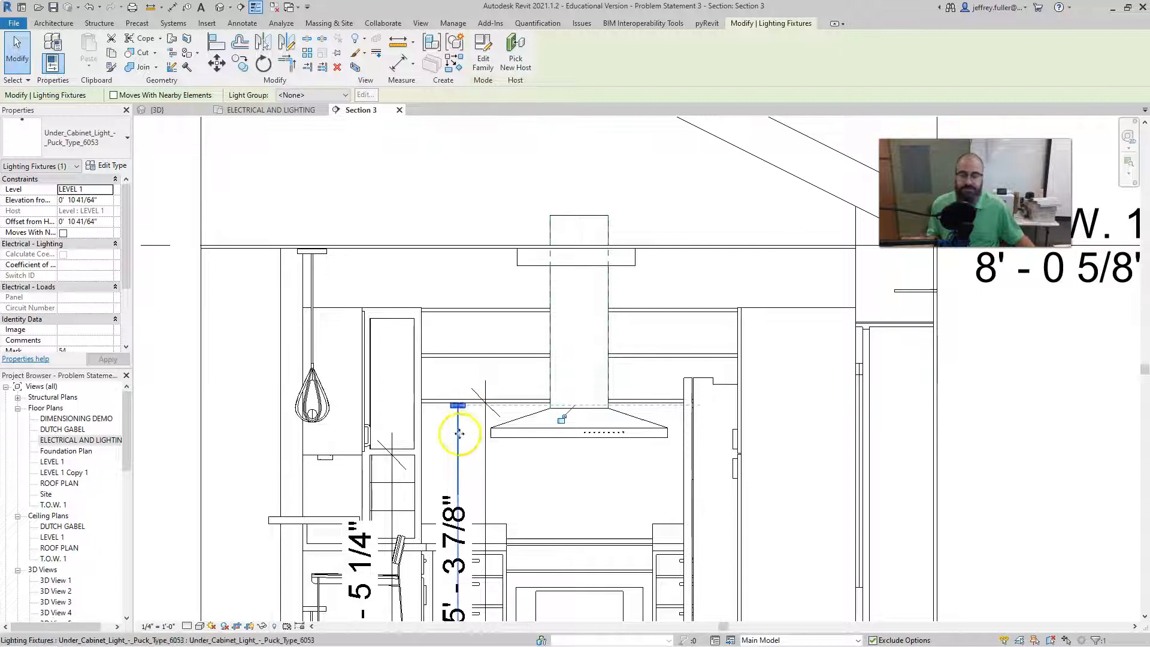
scroll(468, 483, up, 3)
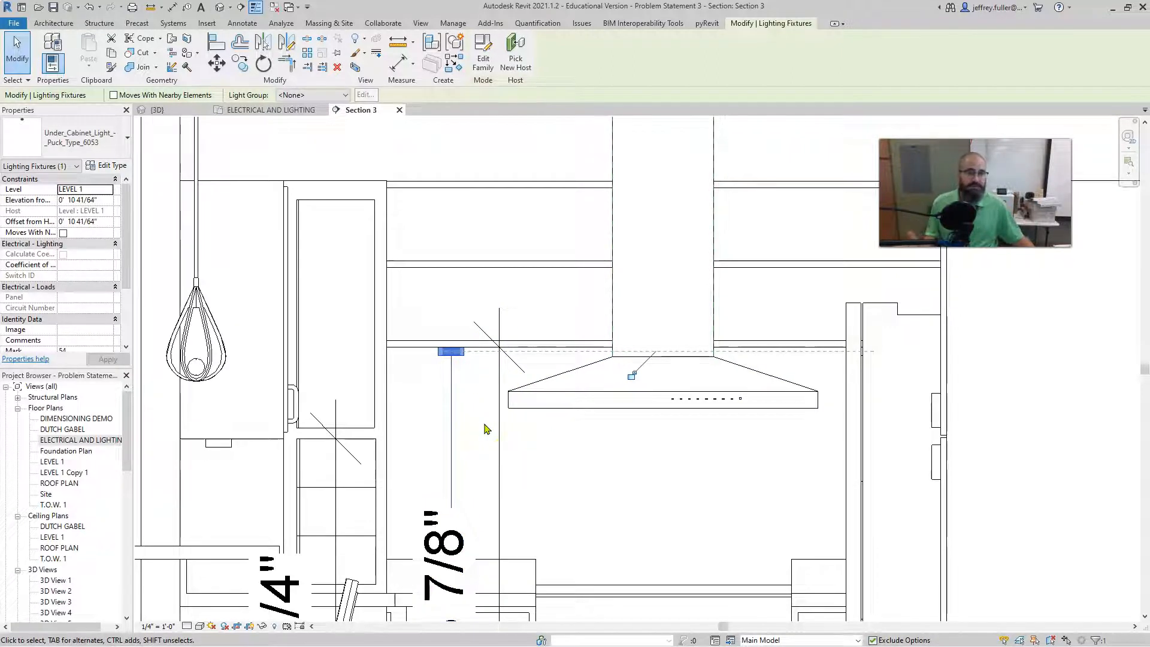
scroll(484, 418, down, 2)
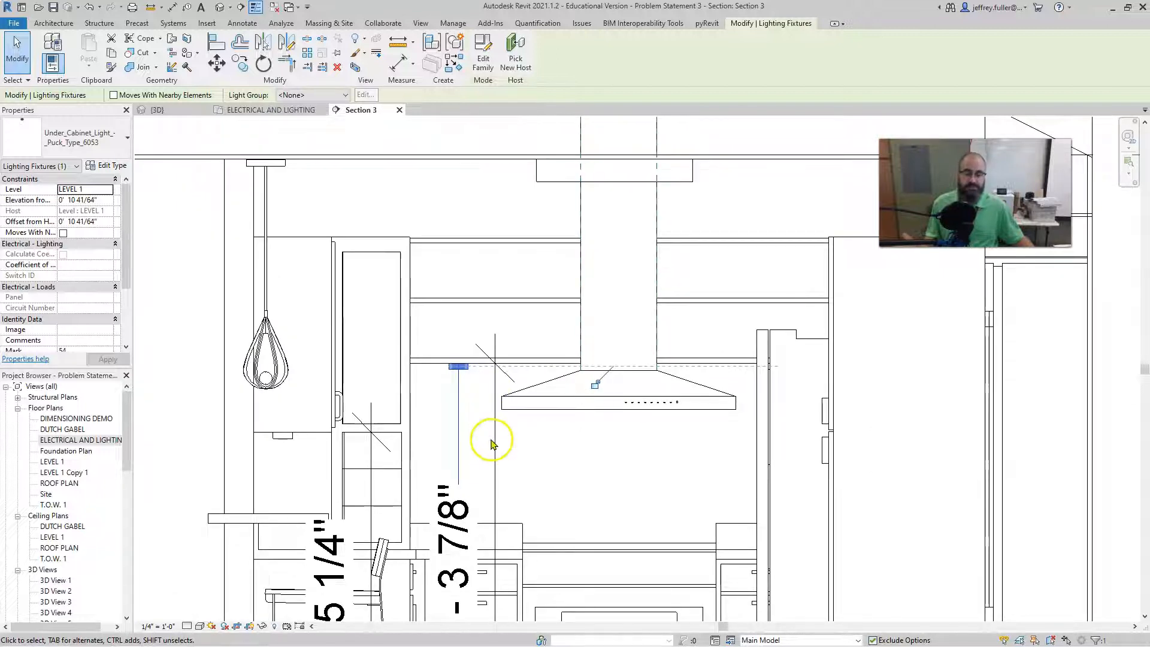
scroll(492, 442, down, 1)
middle_drag(517, 468, 515, 346)
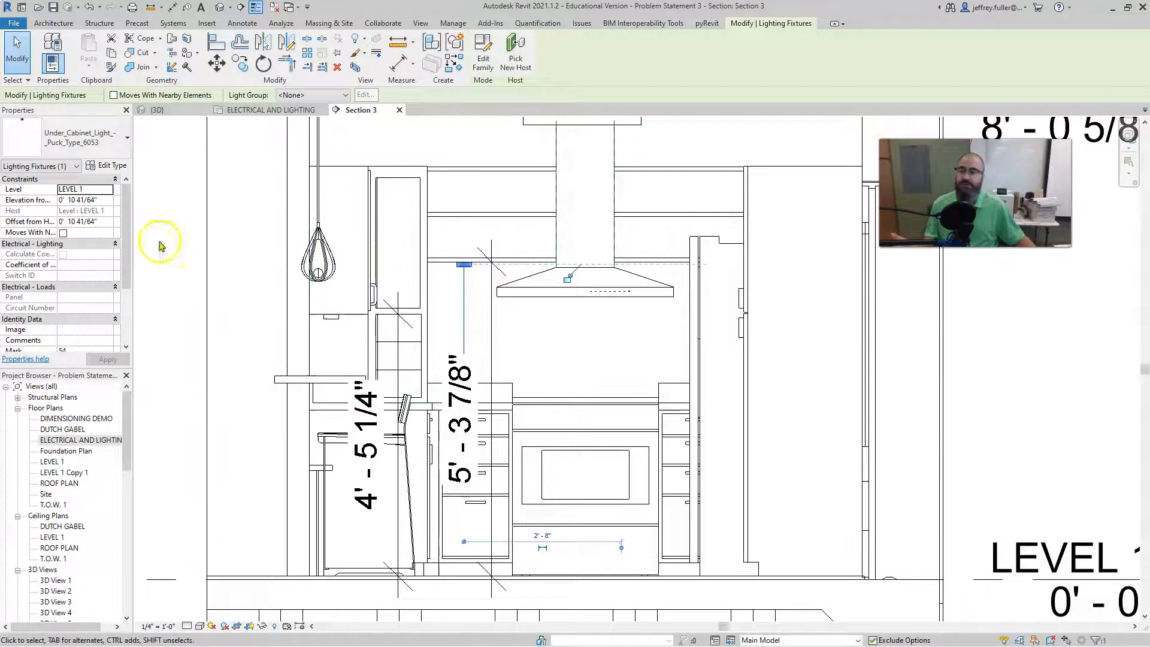
Step: Compare the elevation from level of the puck light beside the hood with that of the one under the adjacent cabinet
click(39, 201)
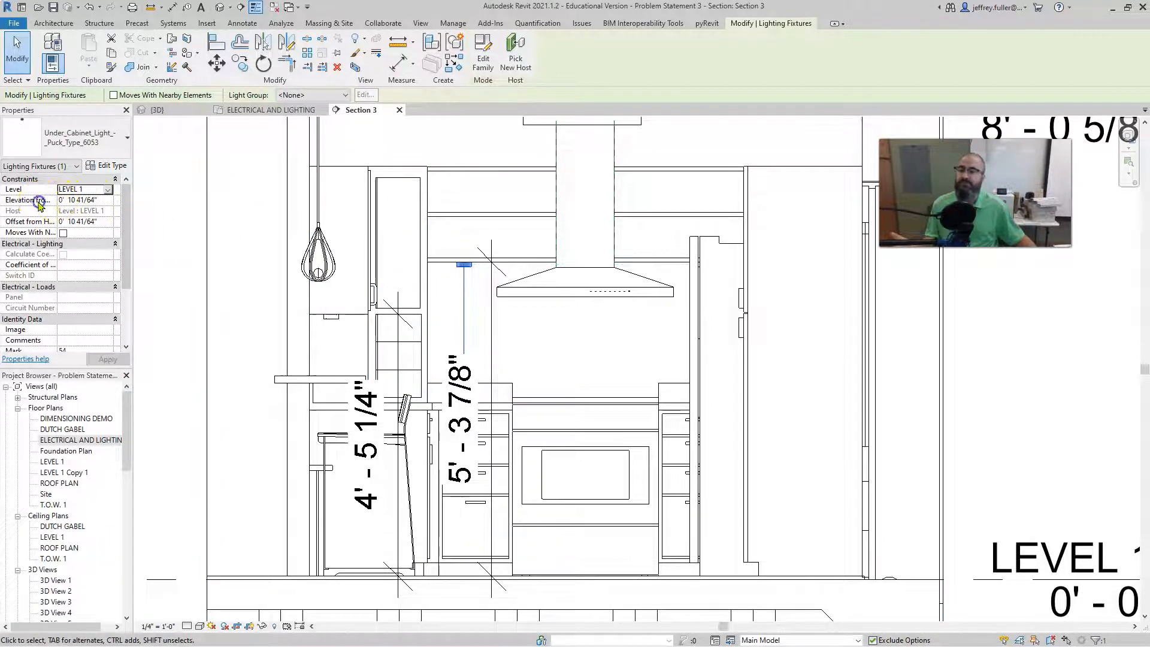
click(79, 201)
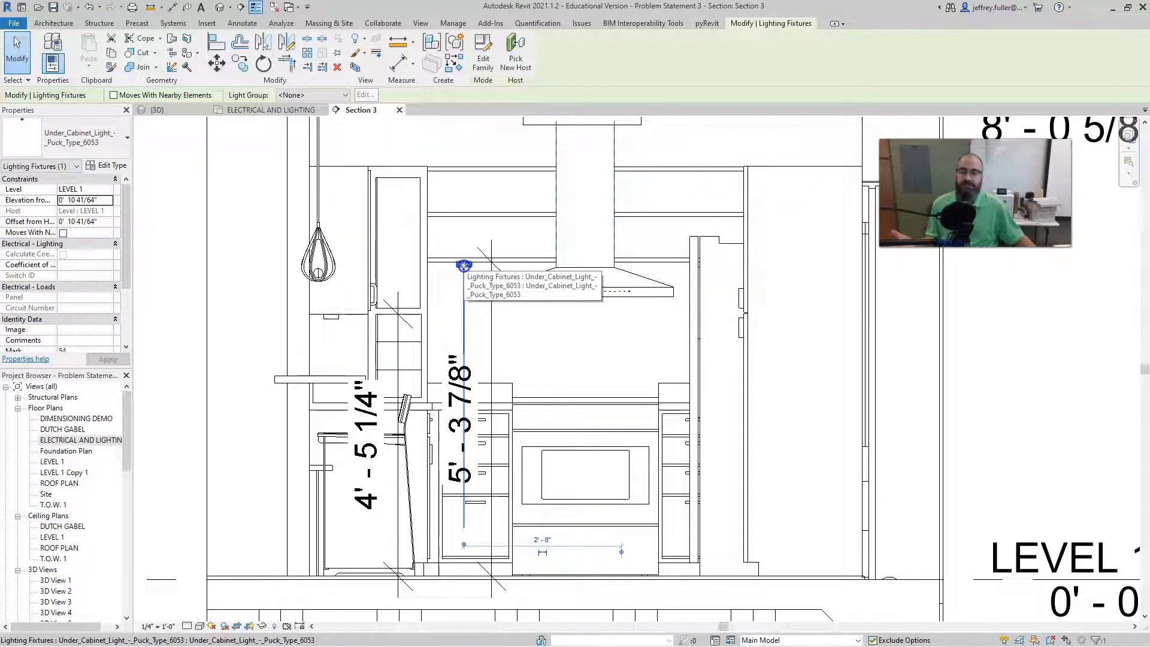
click(83, 198)
click(331, 318)
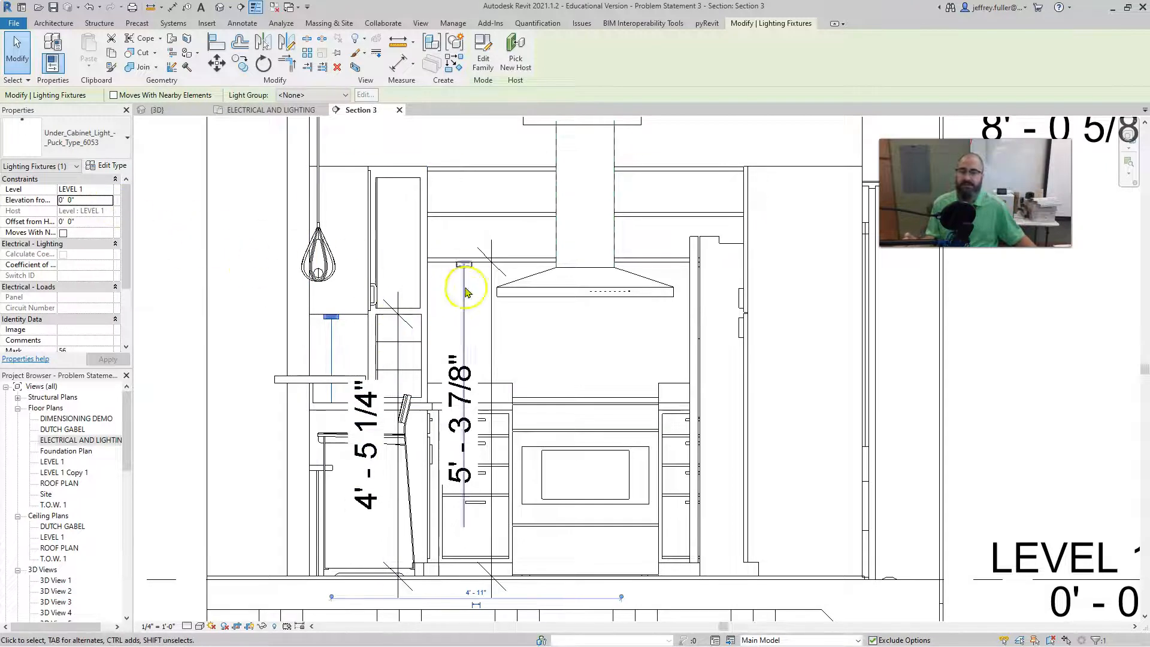
click(464, 264)
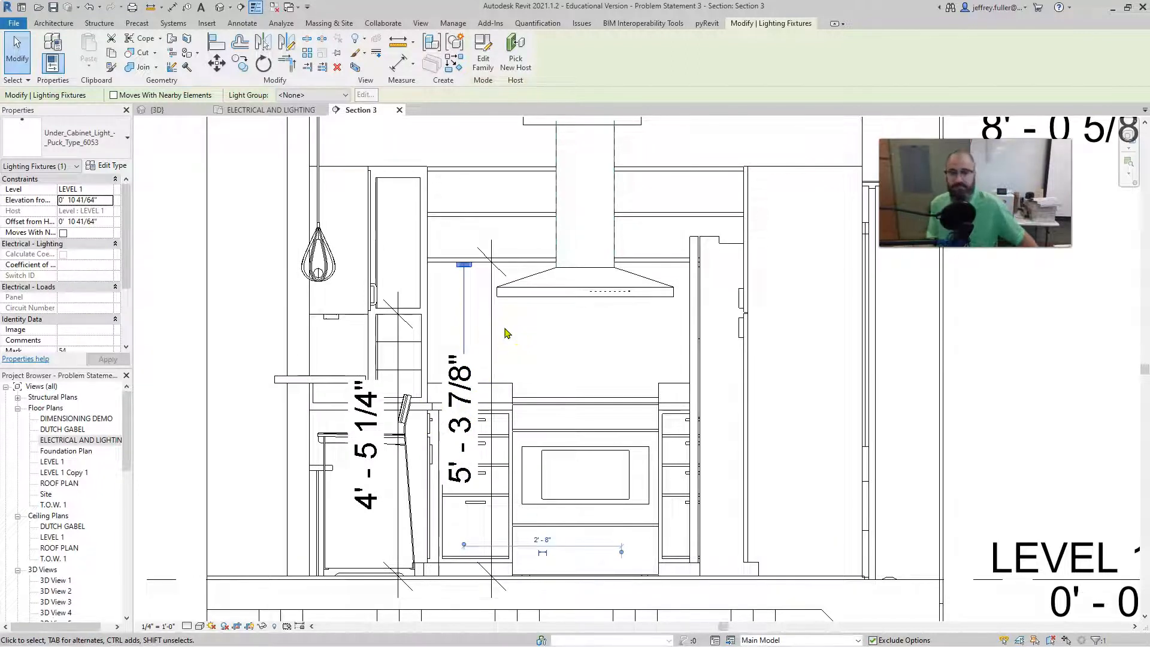
click(500, 296)
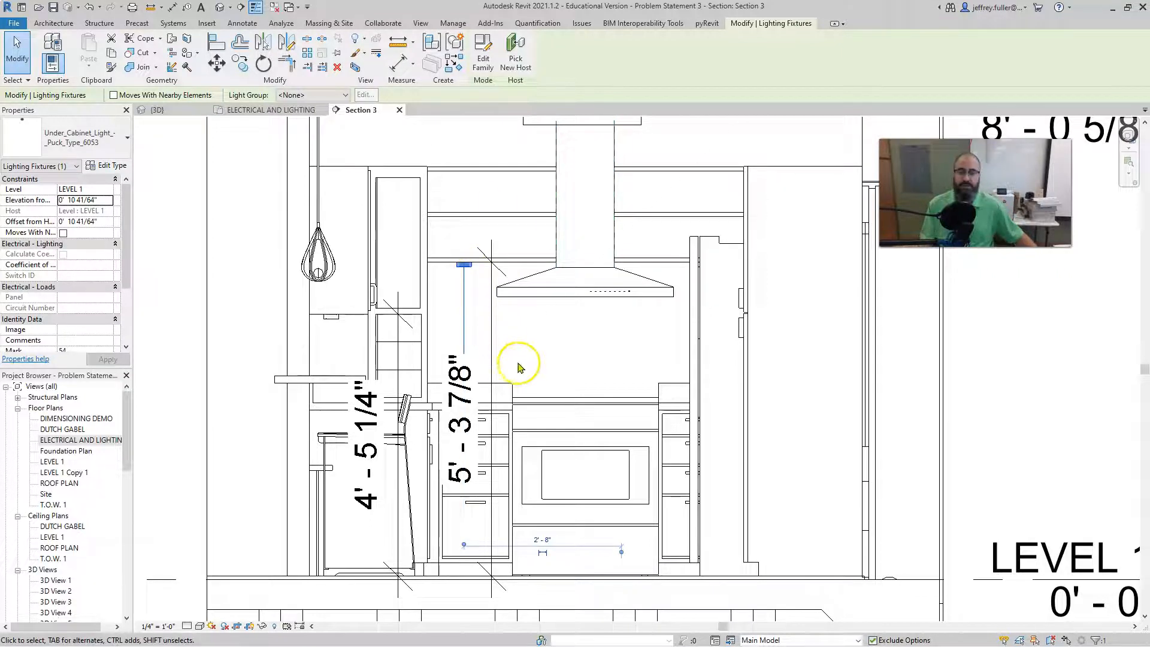
Step: Set a low pendant's elevation to 8' 0", and lower it to about 6' 0 43/64" so its canopy meets the ceiling
scroll(519, 371, down, 1)
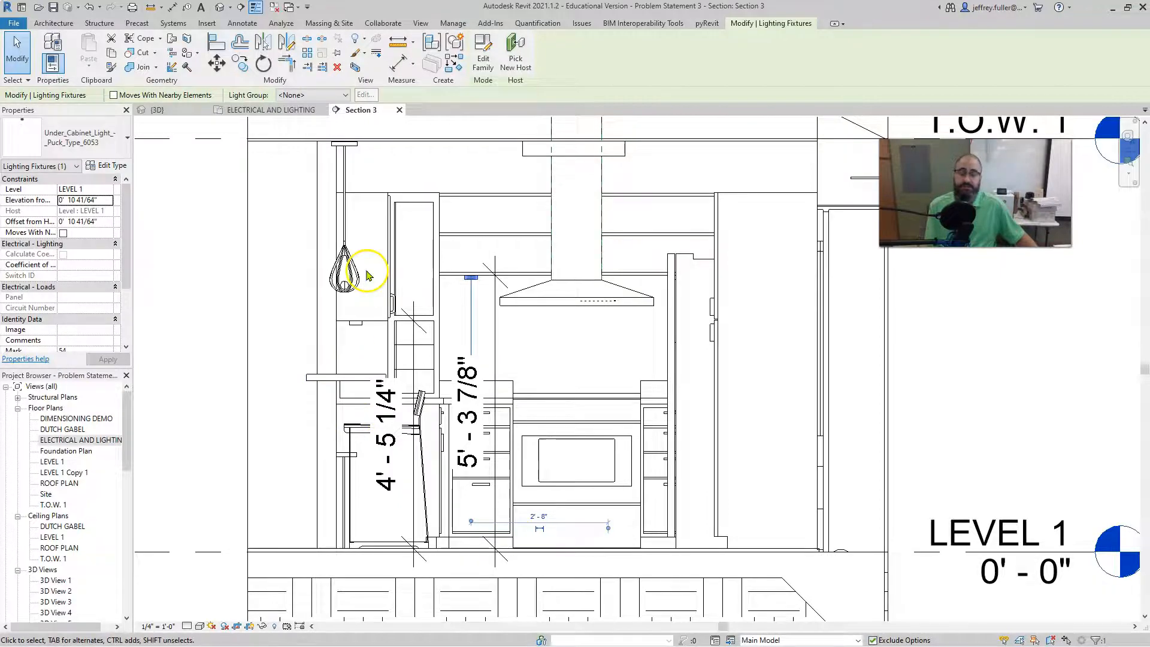
click(346, 459)
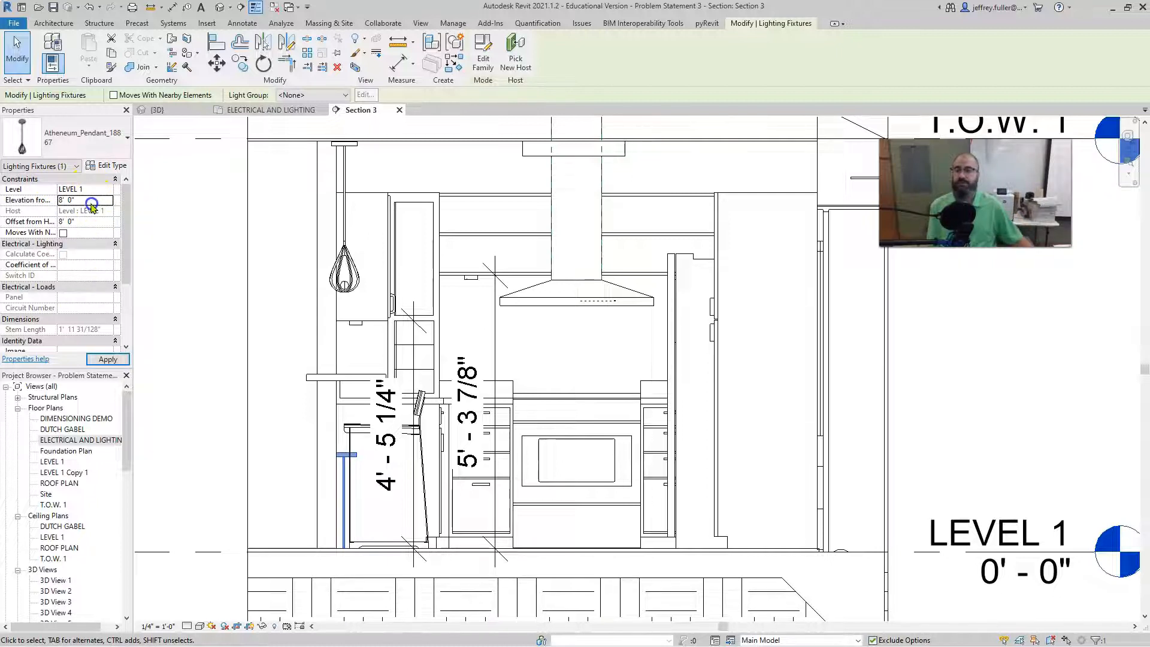
click(103, 359)
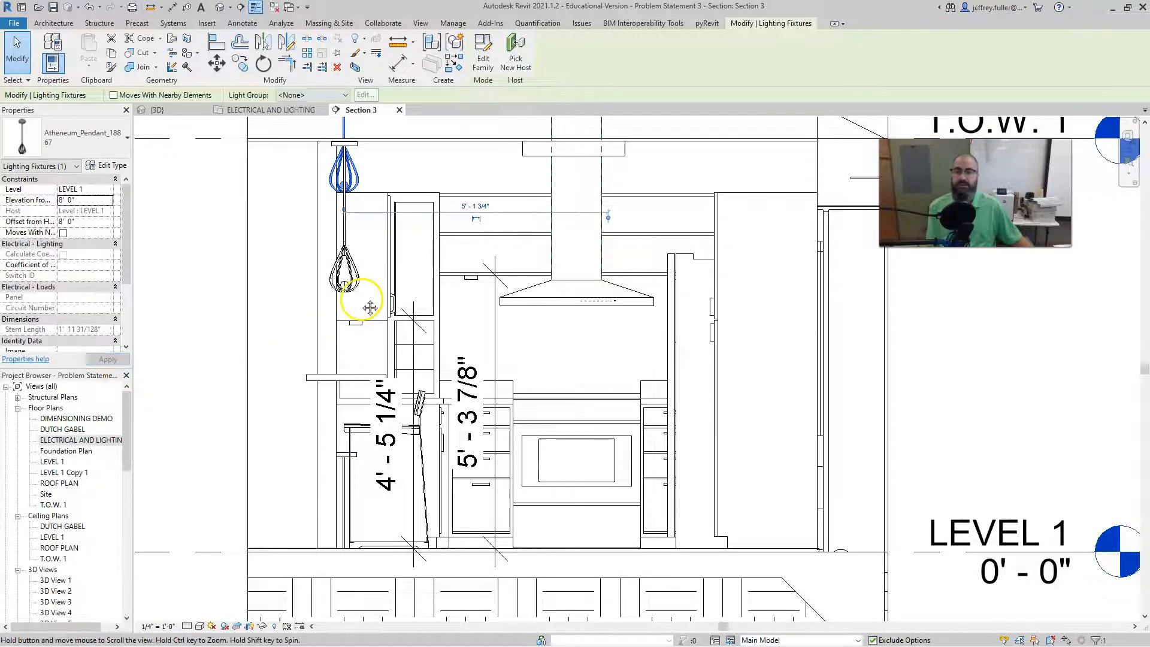
middle_drag(367, 303, 360, 467)
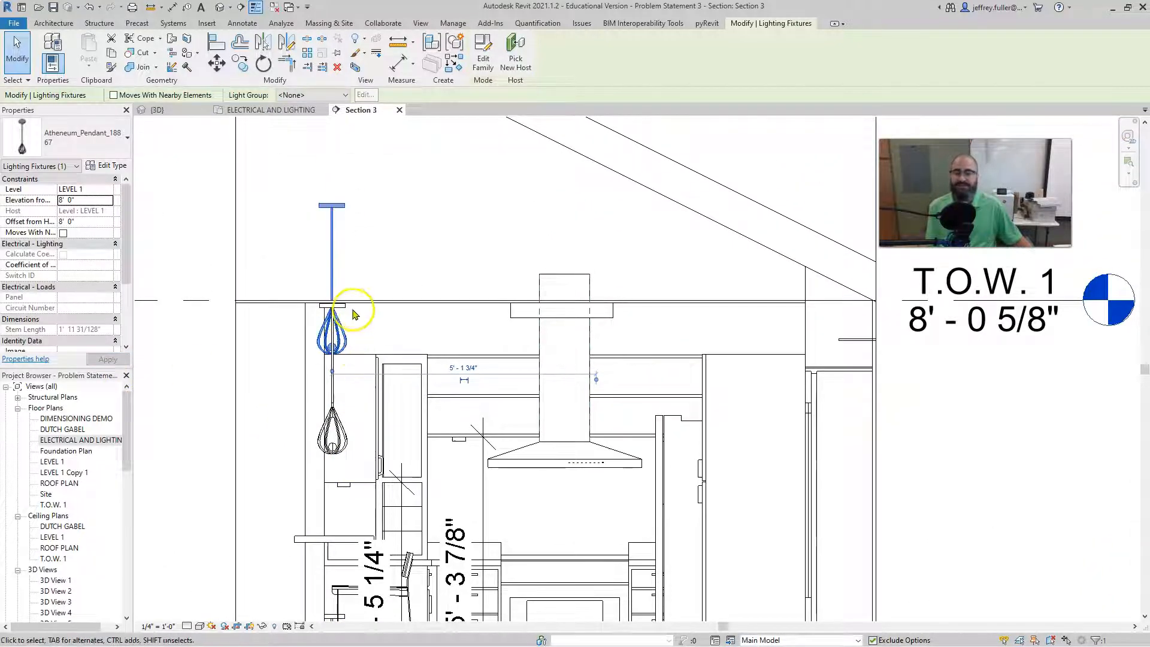
scroll(353, 311, up, 2)
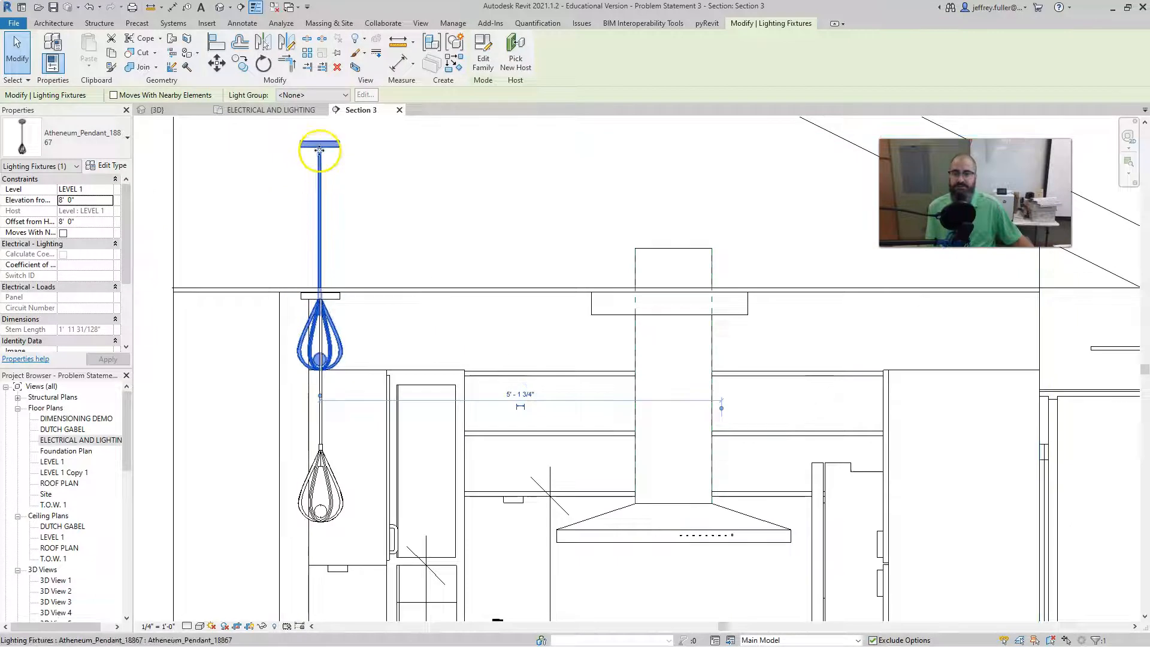
drag(319, 141, 313, 300)
scroll(411, 325, down, 3)
mouse_move(401, 334)
middle_down()
mouse_move(372, 339)
mouse_move(354, 265)
middle_up()
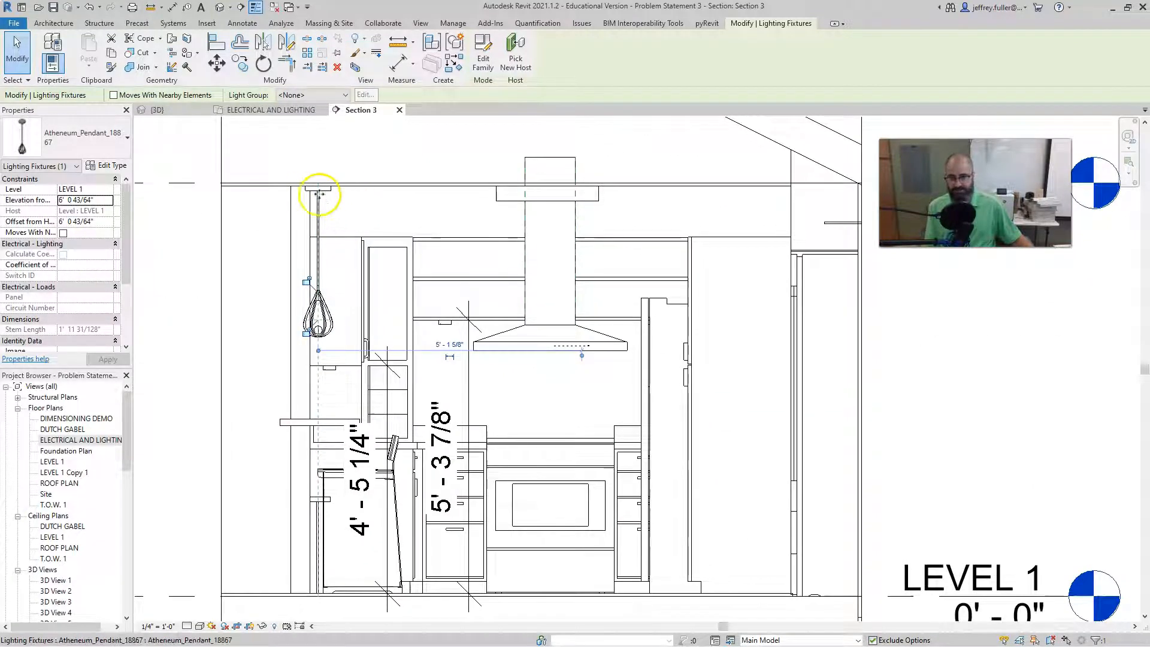
Step: Raise the remaining low pendant to the ceiling in line with the others, at an elevation of about 6' 0 43/64"
click(318, 499)
drag(318, 499, 319, 191)
scroll(323, 204, up, 5)
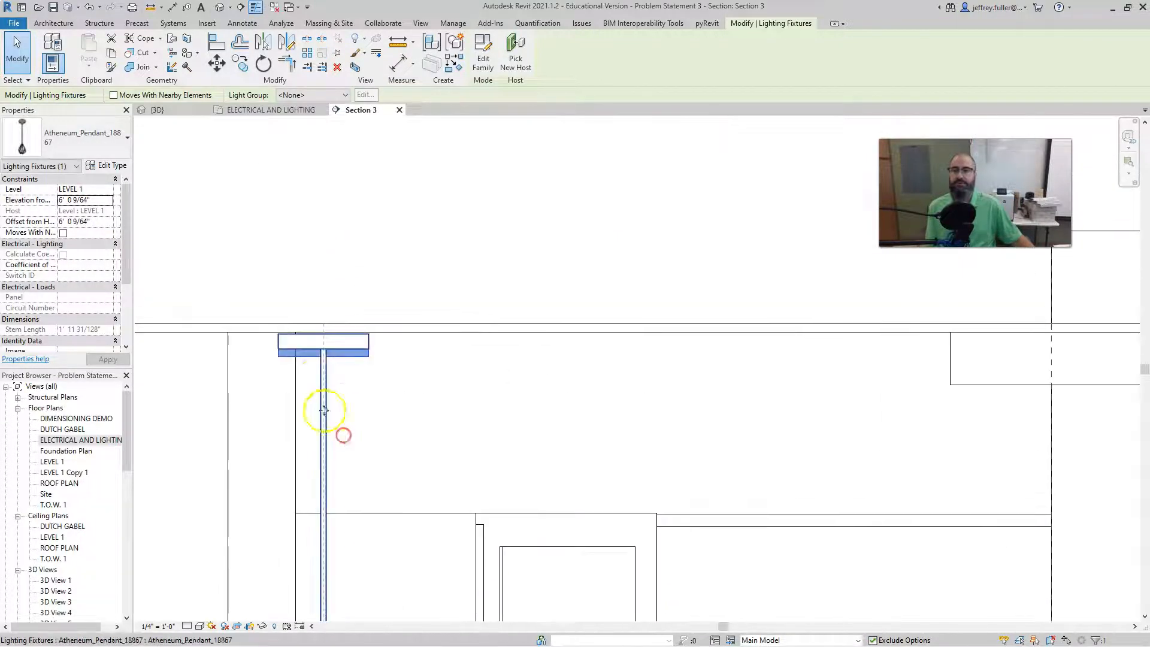
drag(336, 344, 336, 346)
scroll(360, 416, down, 8)
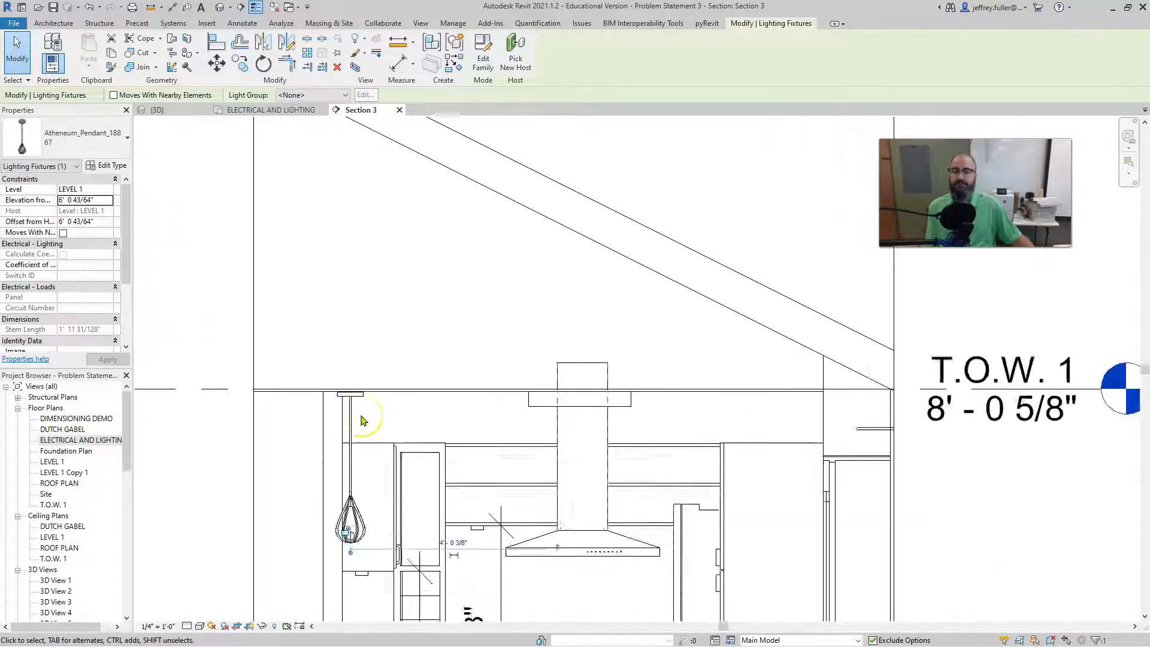
scroll(343, 371, up, 1)
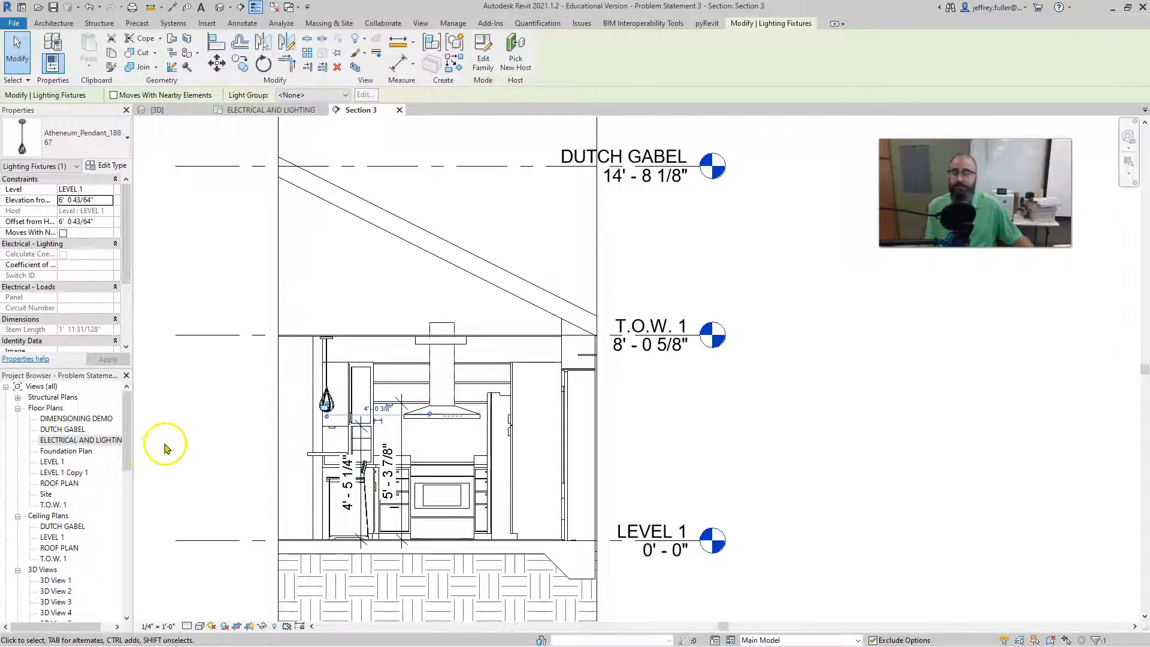
Step: Duplicate the kitchen linear box ceiling light's type as "2'x4'(4 Lamp) - 120V 2" and review its type parameters
click(432, 340)
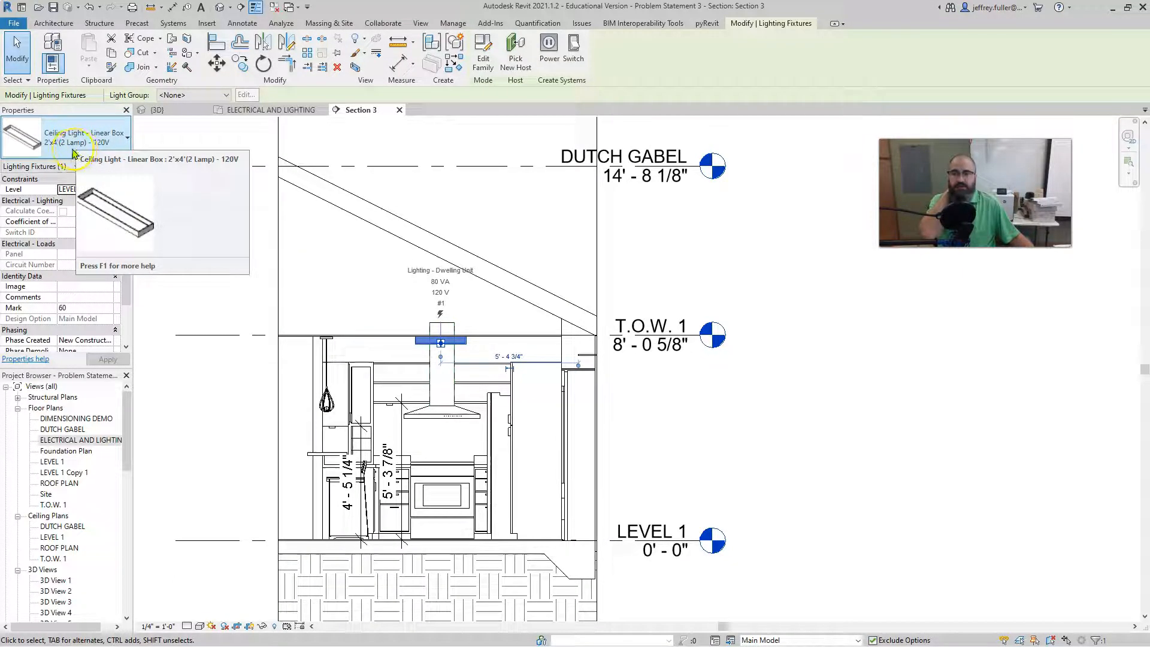
click(457, 344)
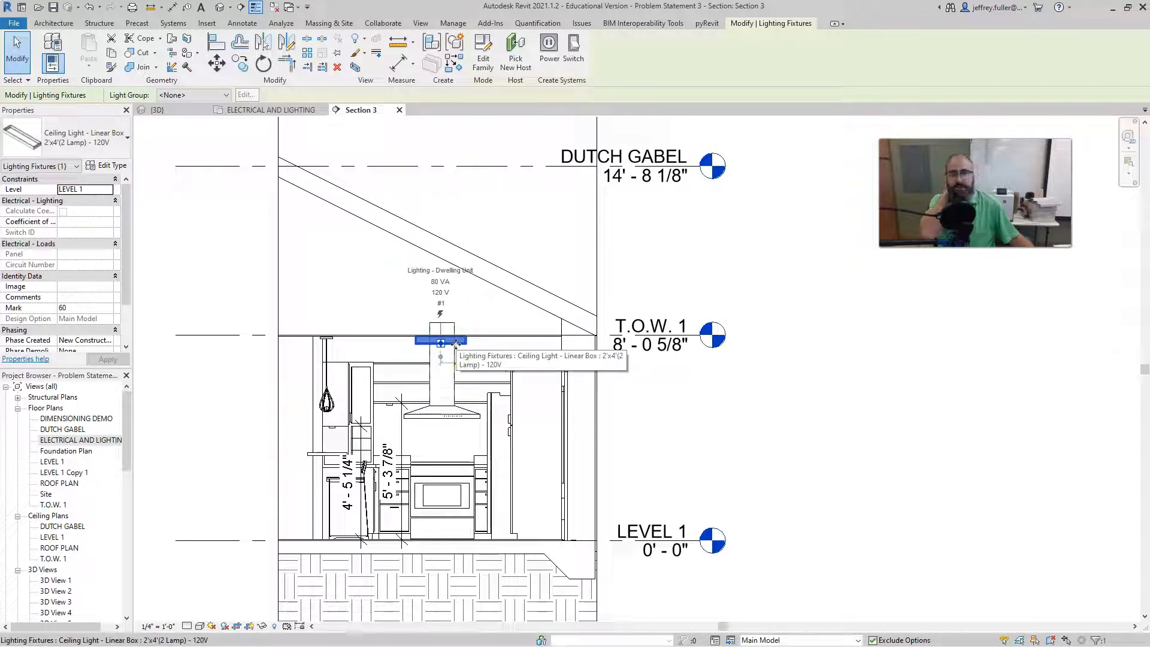
click(449, 346)
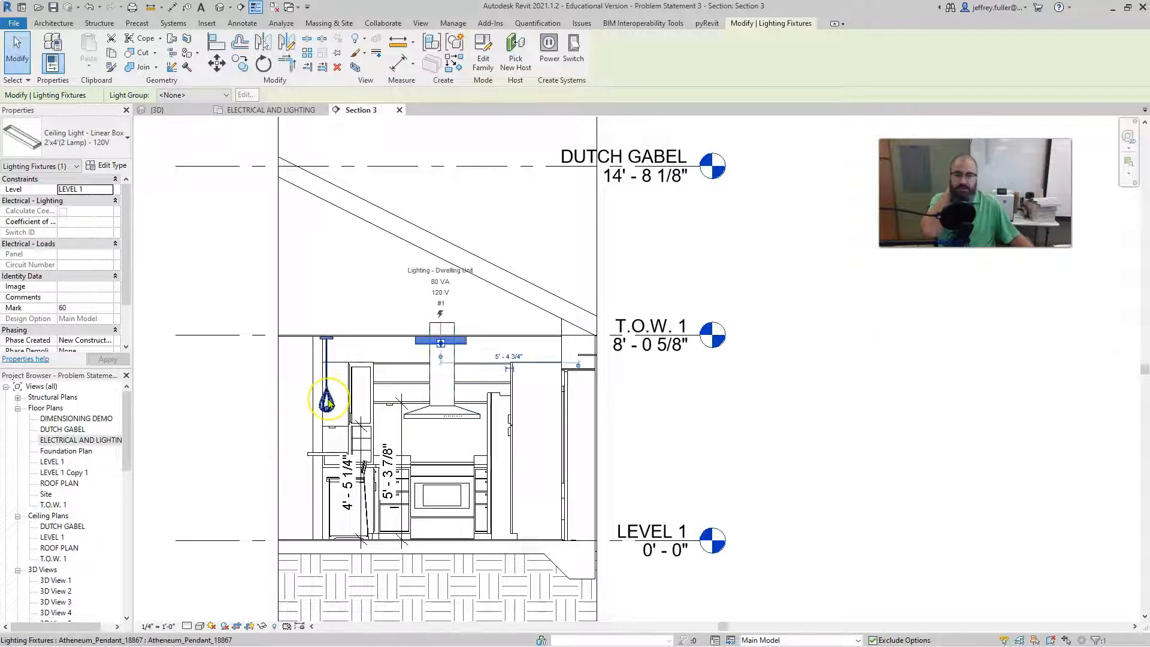
click(328, 403)
click(338, 431)
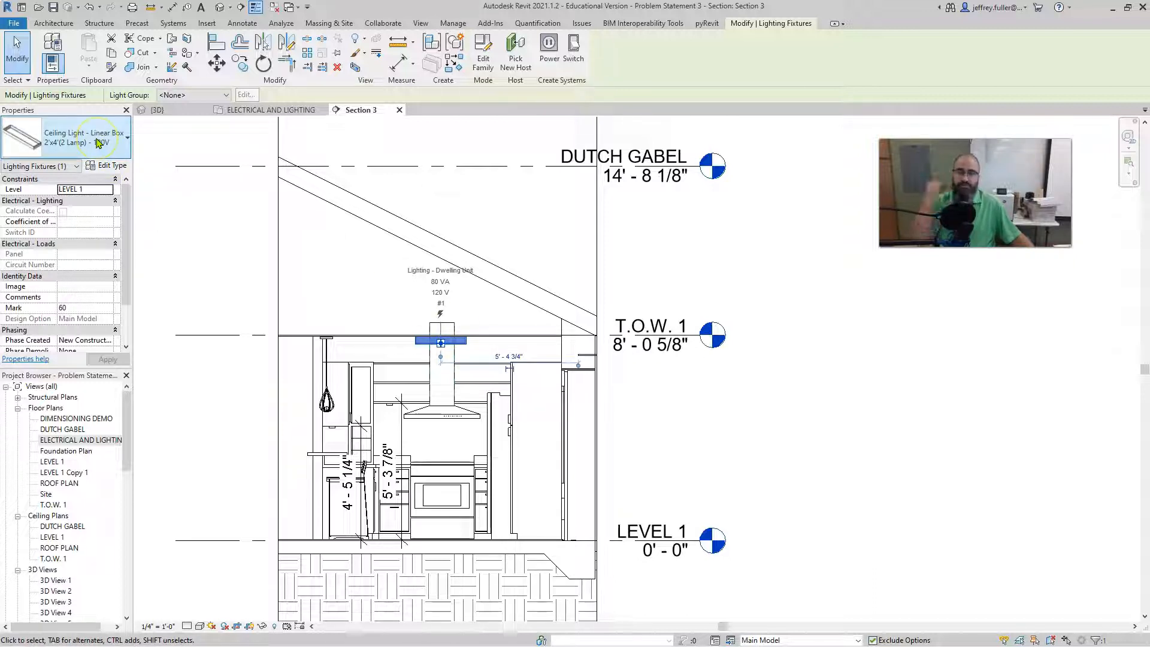
click(111, 169)
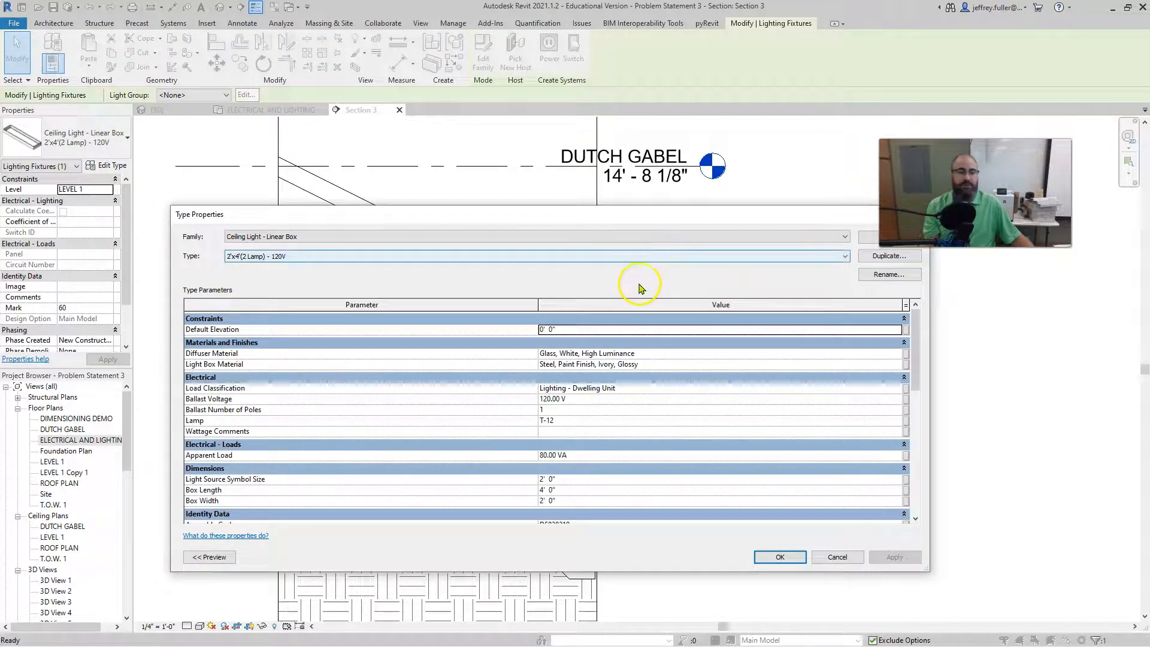
click(874, 256)
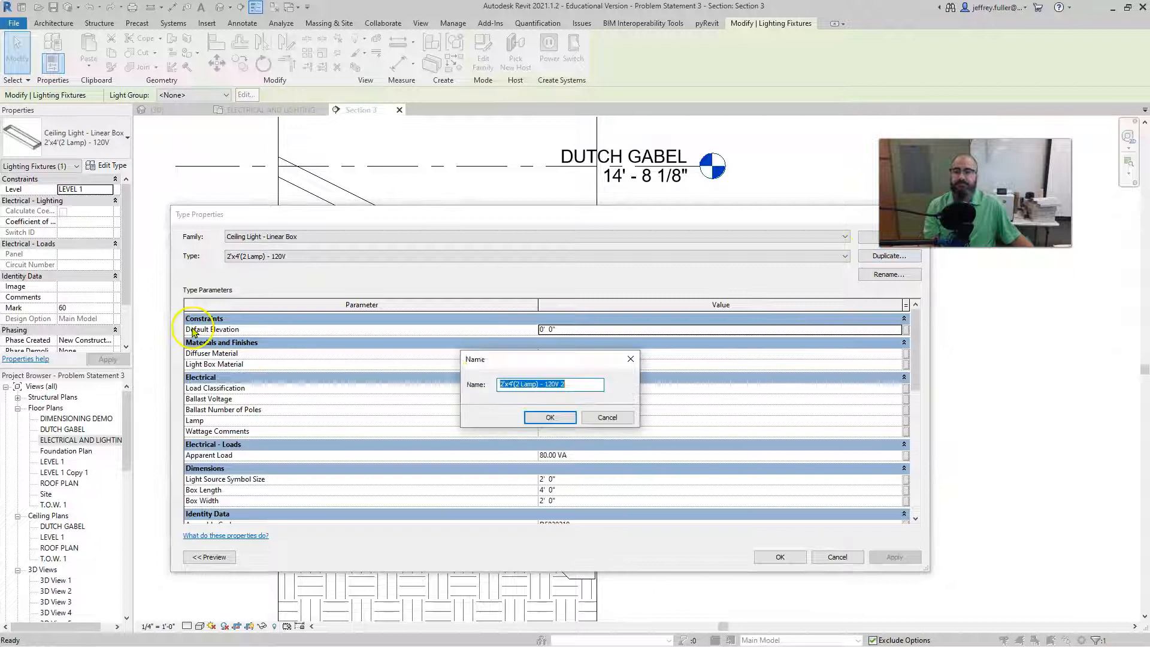
click(519, 384)
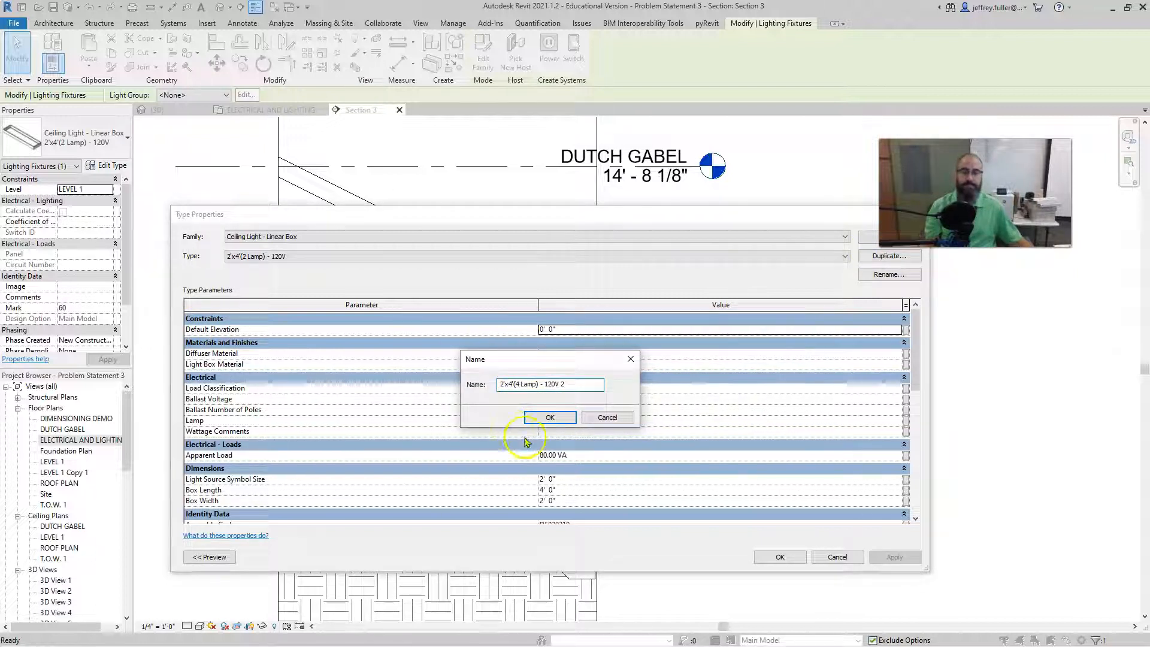
click(550, 417)
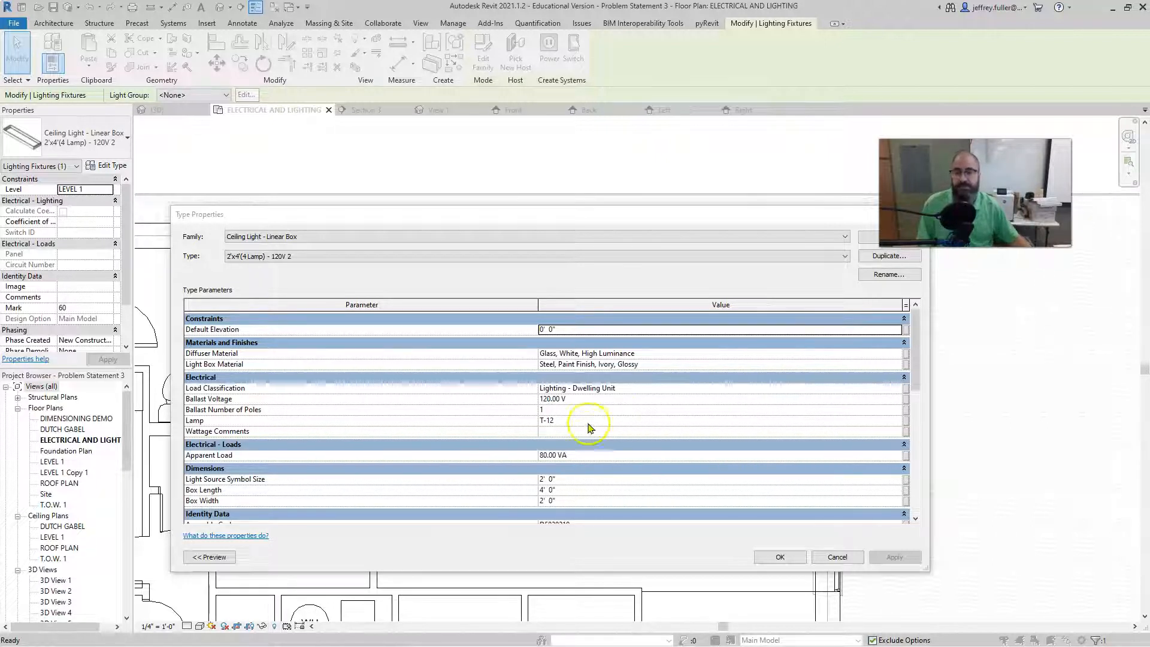
scroll(590, 422, down, 5)
click(779, 557)
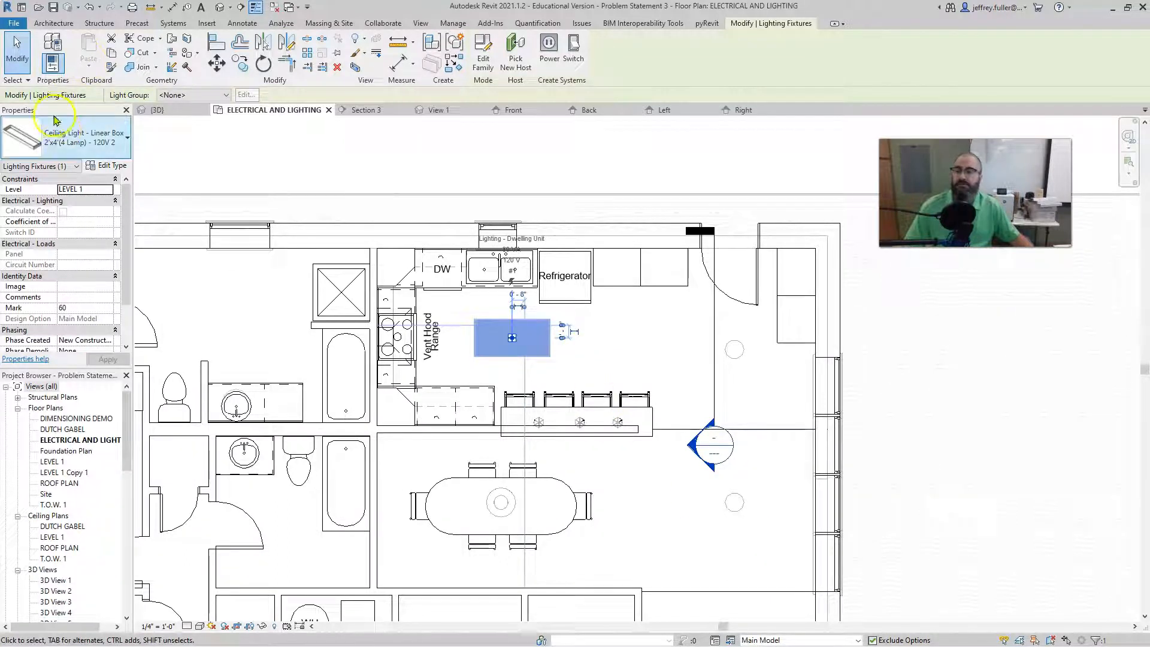
Step: Select the round LED downlight near the entry door in the floor plan to check its properties
click(585, 339)
middle_drag(673, 344, 705, 363)
click(700, 374)
click(768, 367)
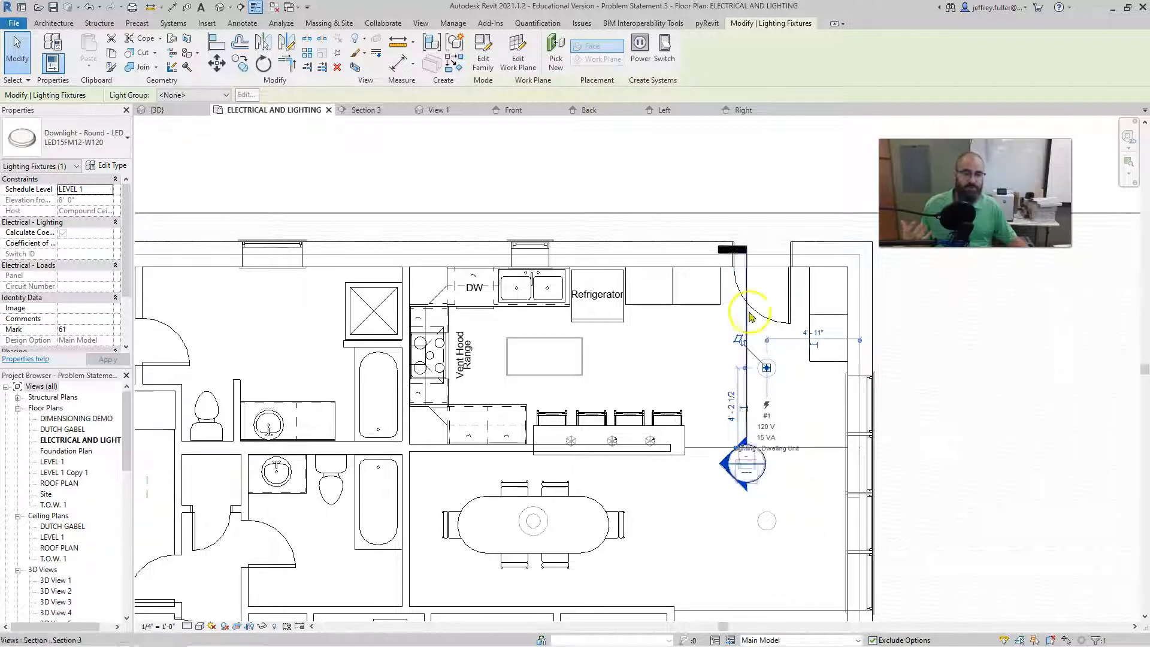
Step: Place an aligned dimension from the room separation line through the entry downlight to the entry door wall, and make both segments equal
scroll(594, 559, down, 1)
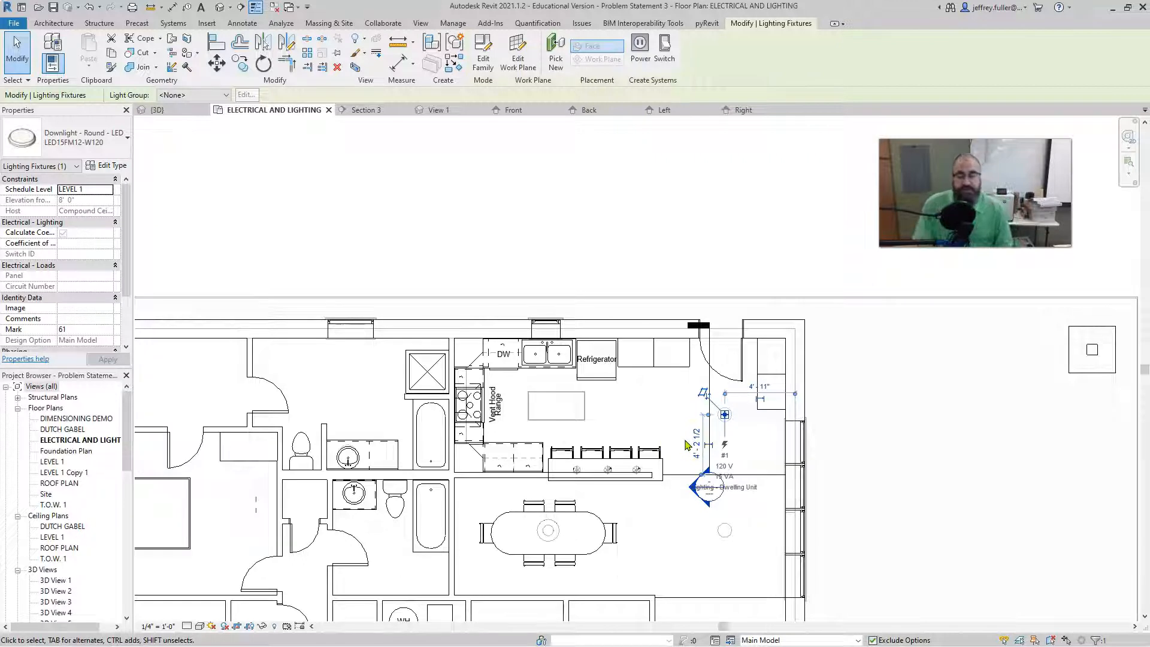
scroll(734, 416, up, 2)
click(711, 406)
middle_drag(710, 407, 665, 316)
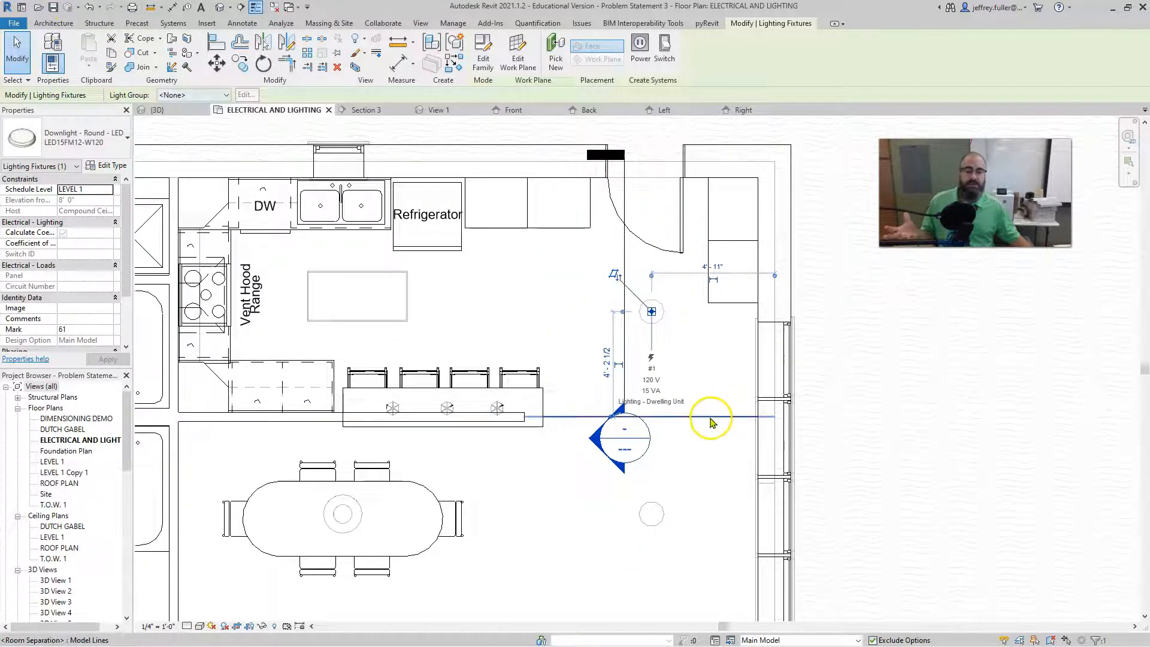
click(134, 52)
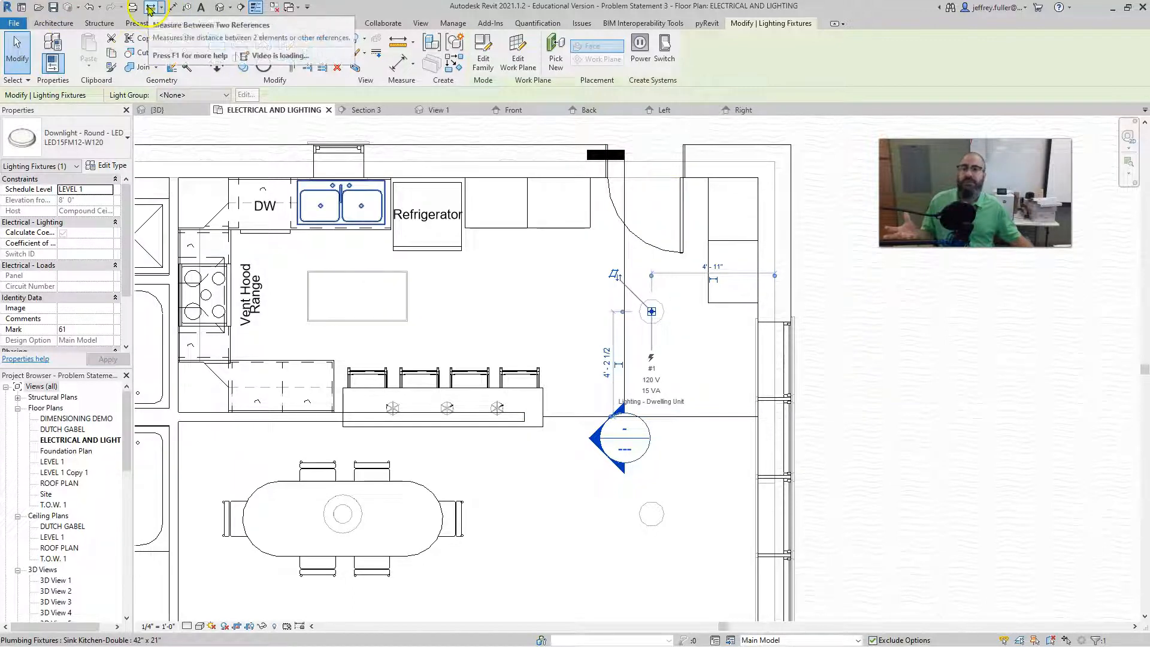
click(396, 65)
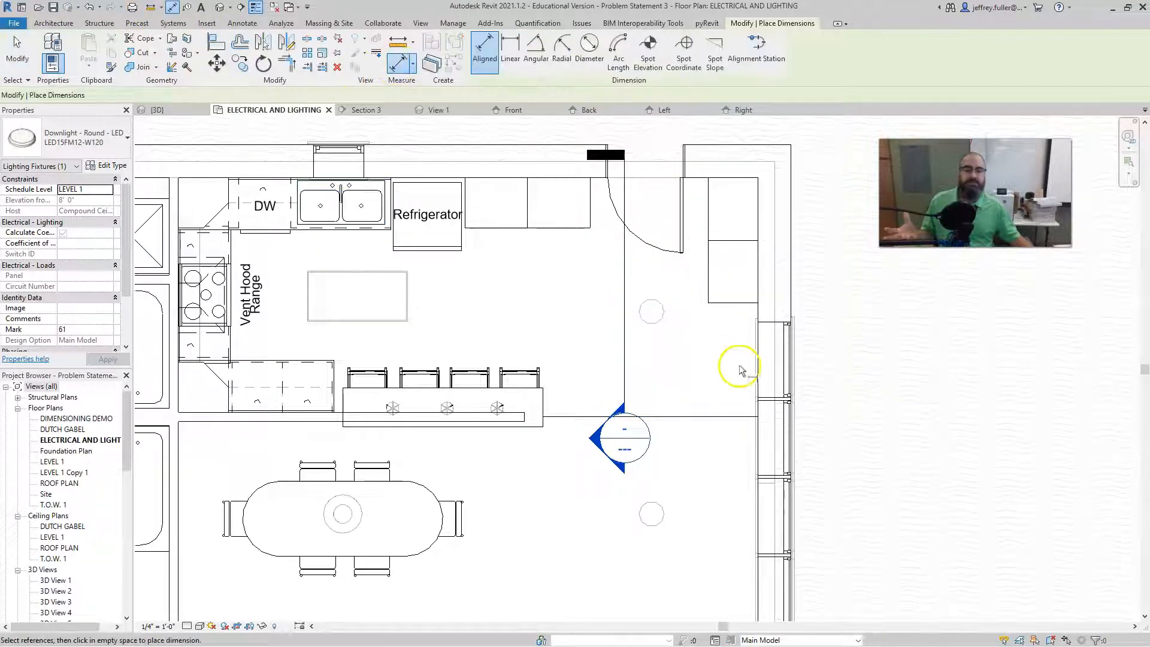
click(718, 417)
click(662, 313)
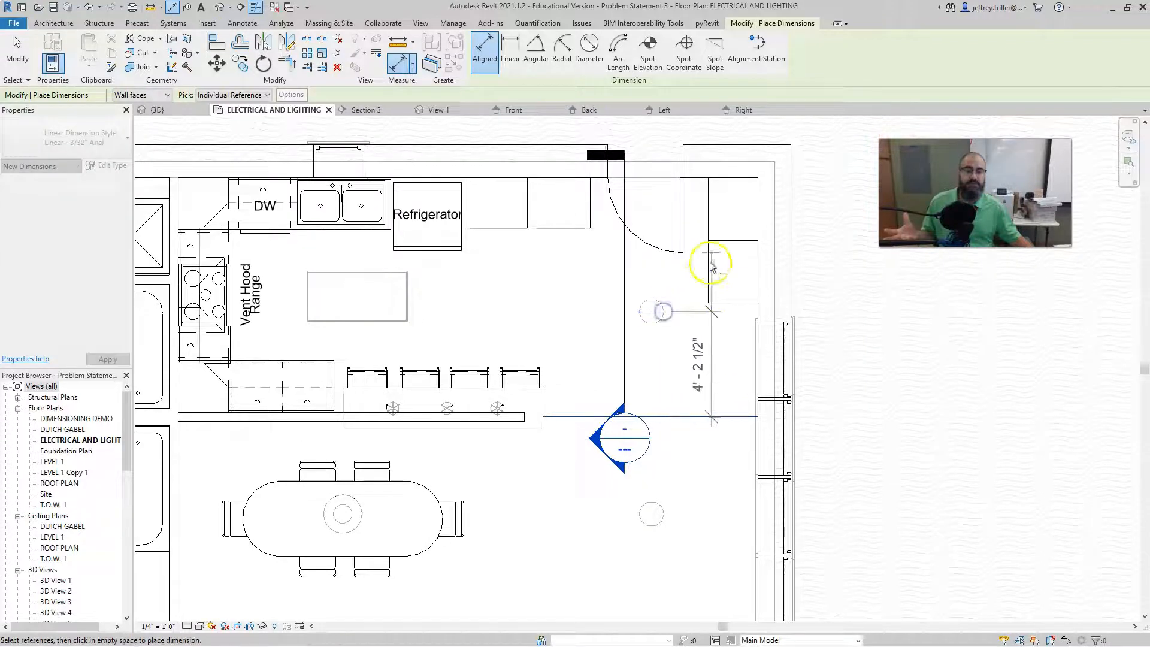
click(697, 179)
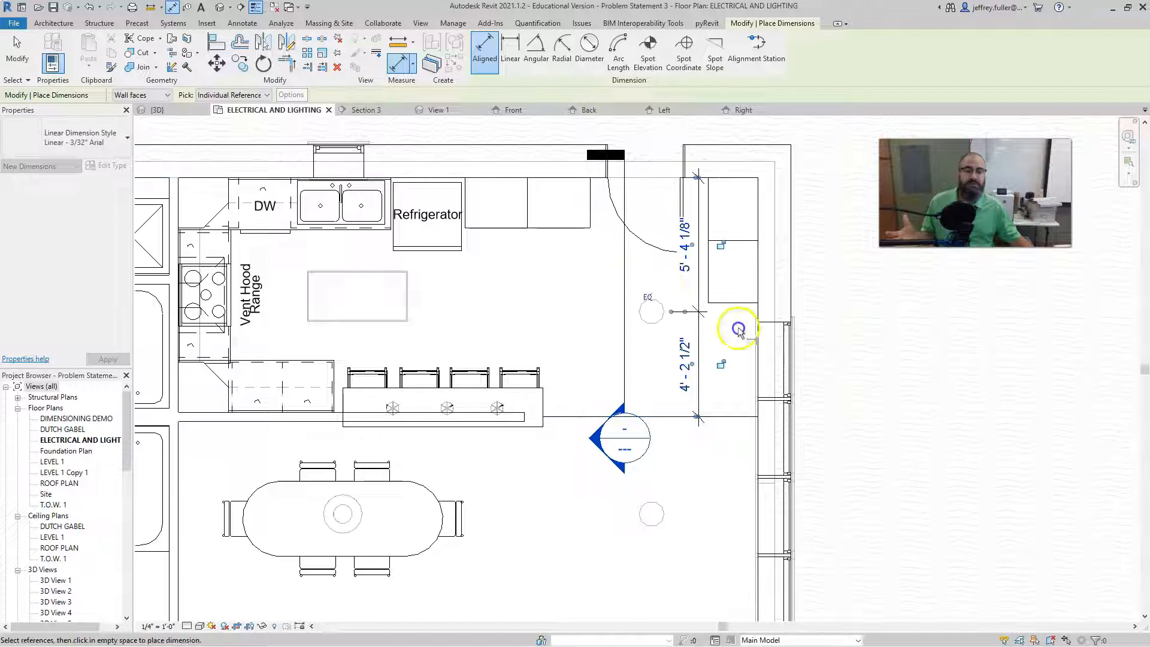
click(651, 298)
click(650, 298)
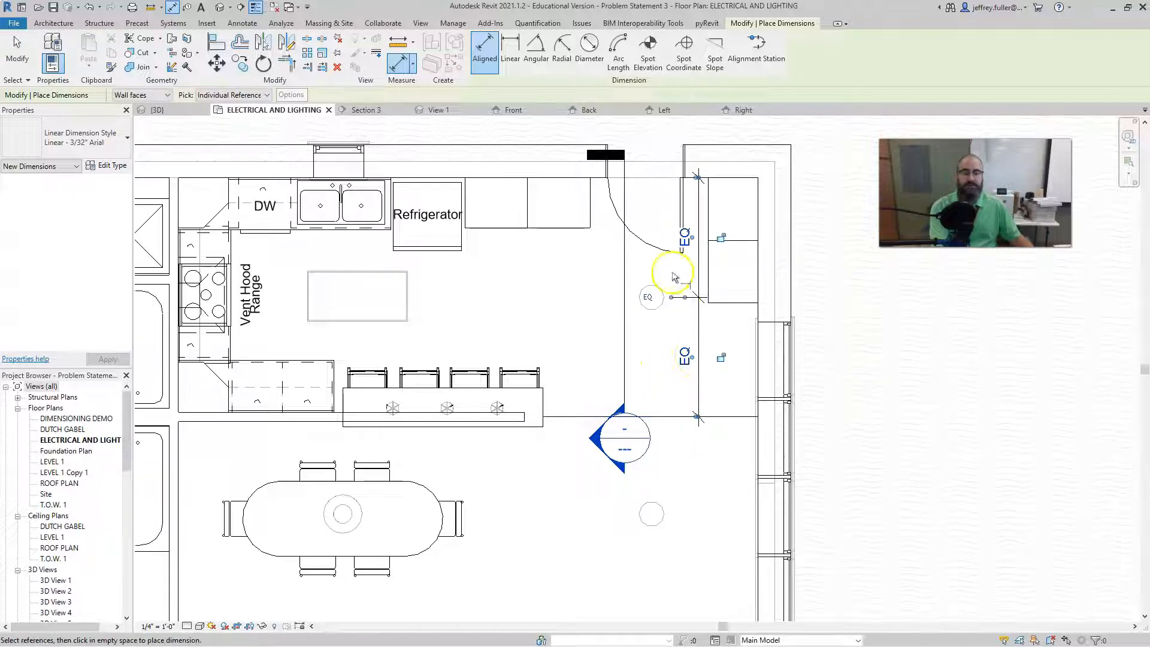
Step: Dimension the dining-side downlight between the two room separation lines and apply the equality constraint to centre it
scroll(702, 479, down, 3)
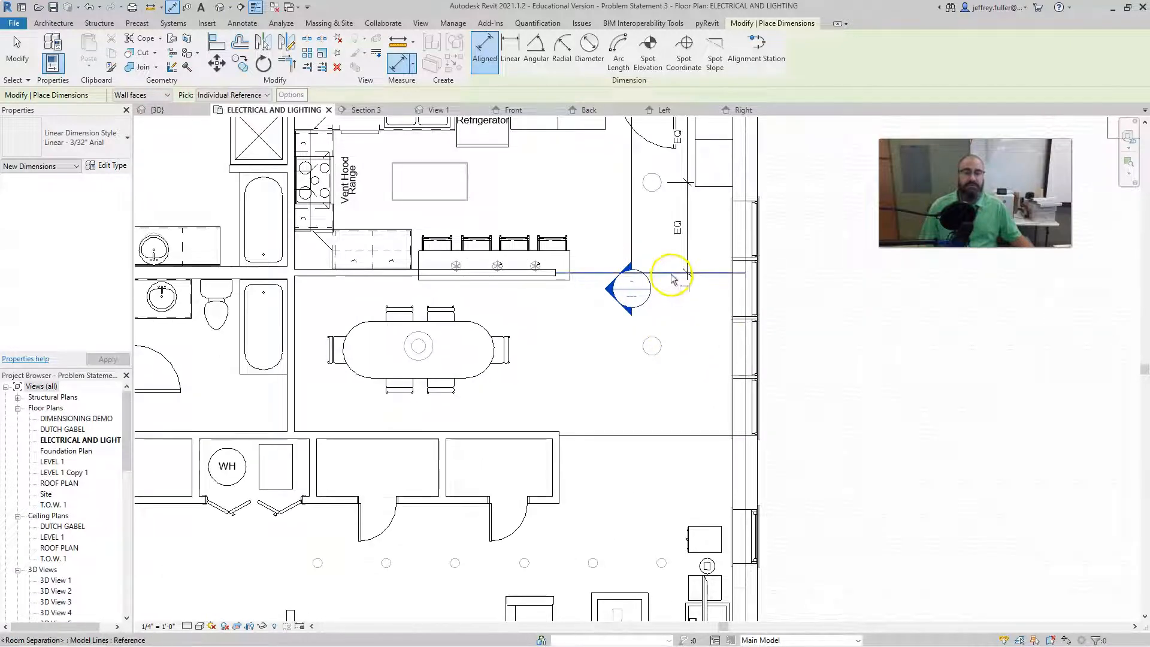
click(671, 273)
click(657, 347)
click(687, 437)
click(710, 362)
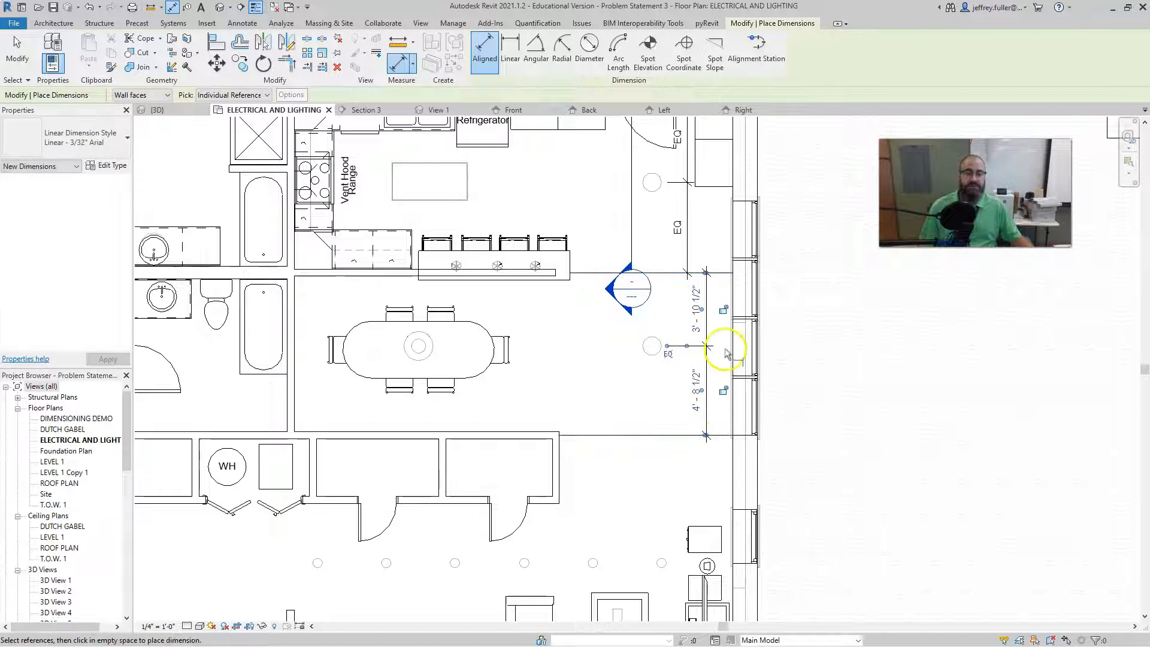
click(668, 354)
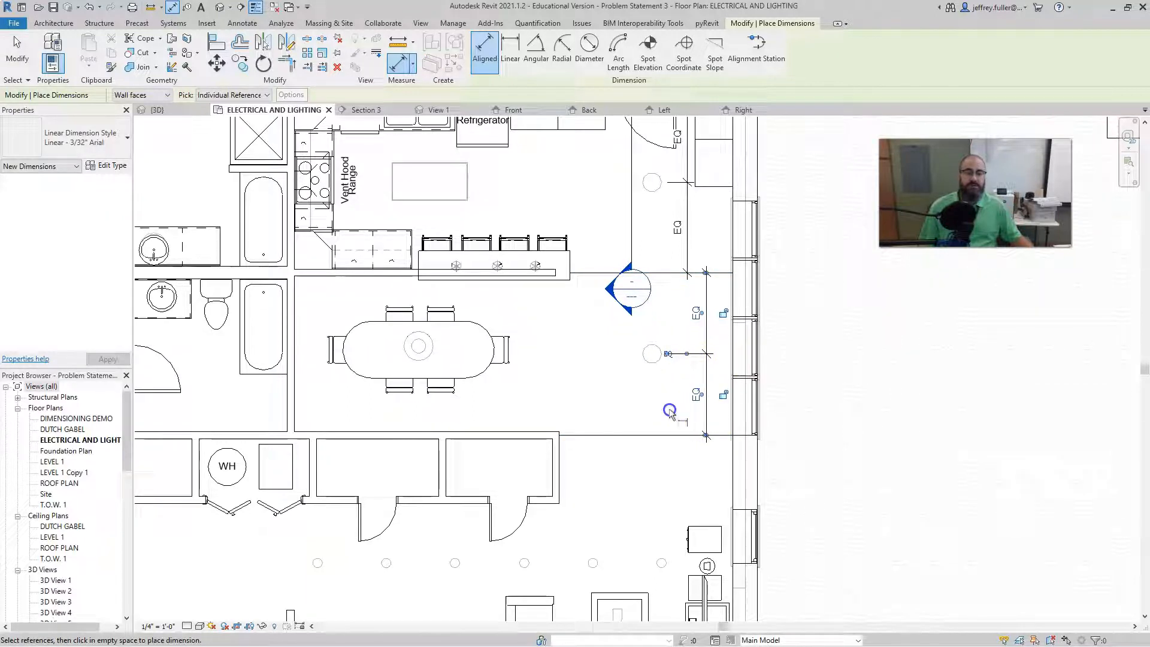
click(723, 424)
scroll(661, 413, down, 3)
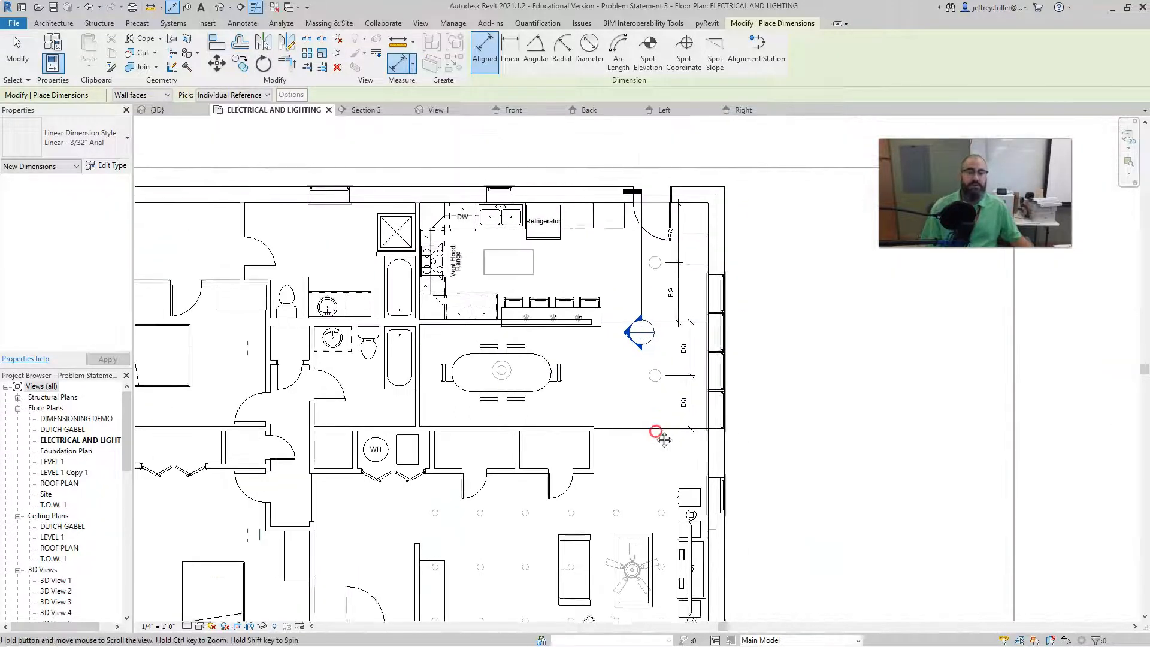
scroll(664, 419, up, 2)
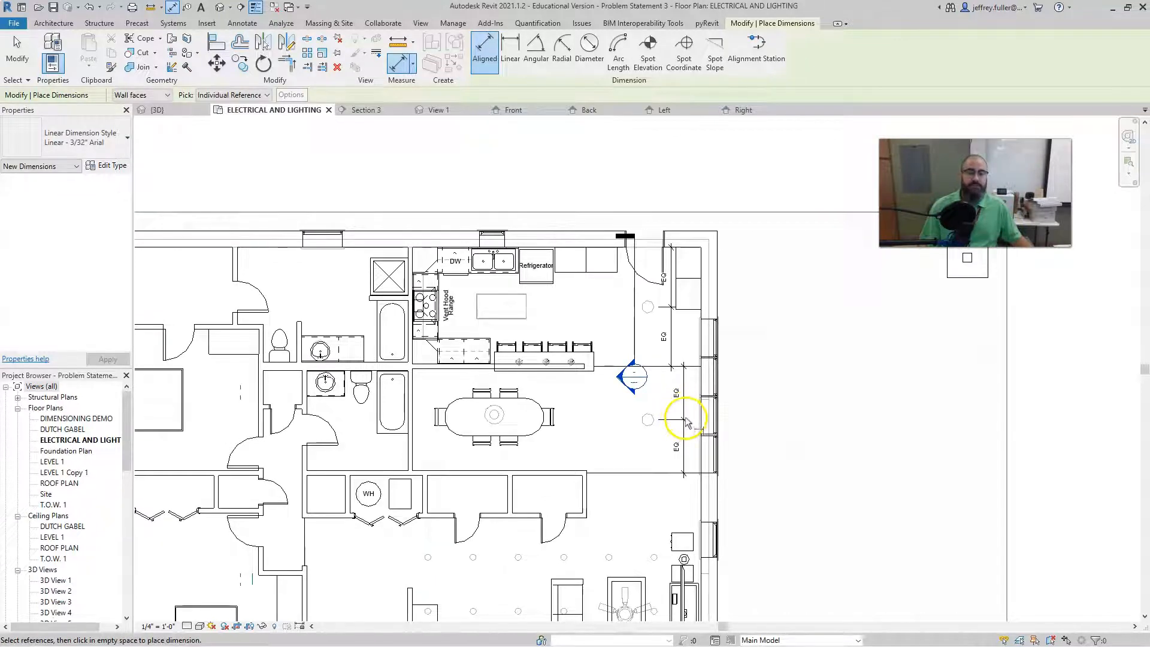
scroll(684, 418, up, 2)
key(Escape)
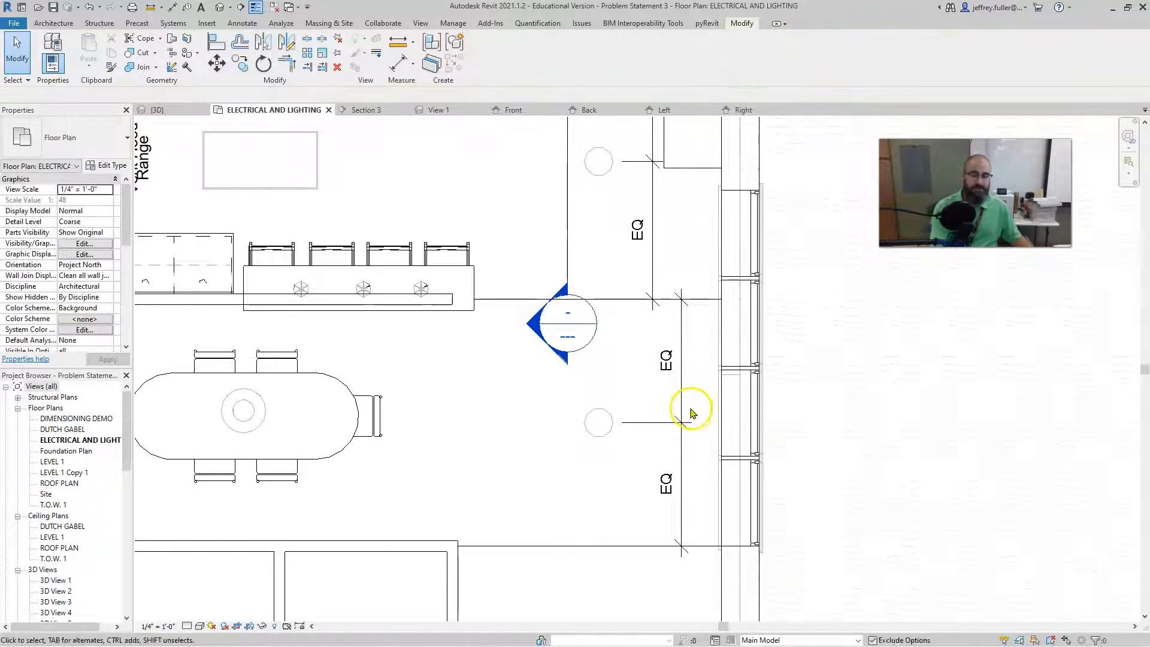
Step: Delete the equality dimension beside the dining-side downlight and unconstrain its elements
click(695, 400)
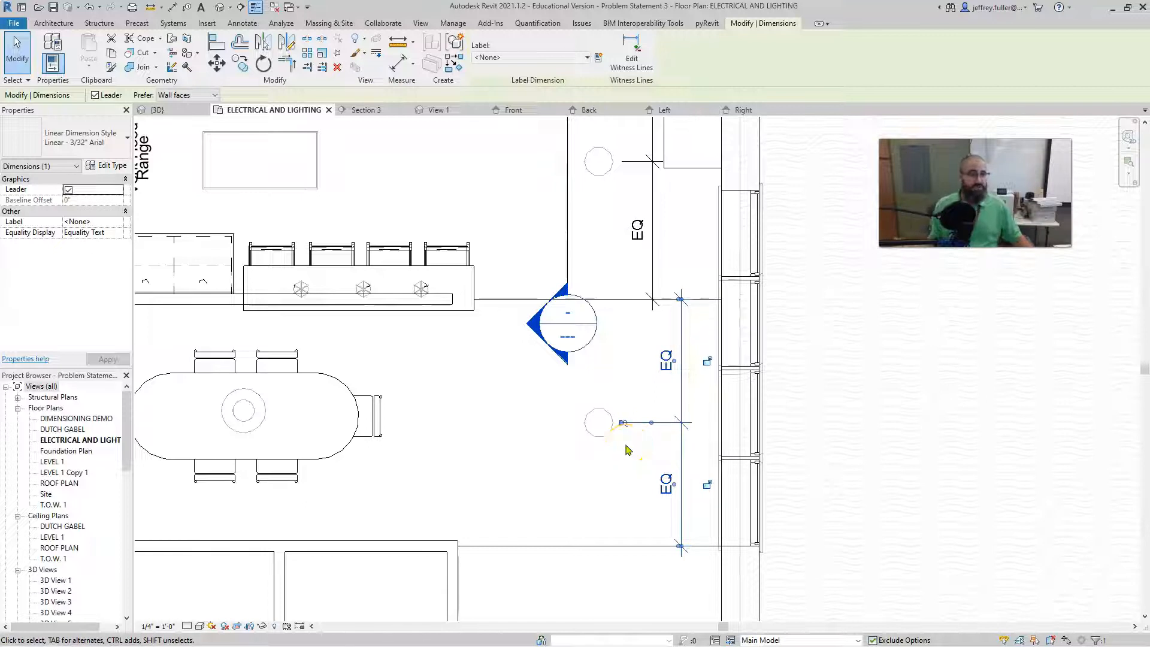
click(671, 407)
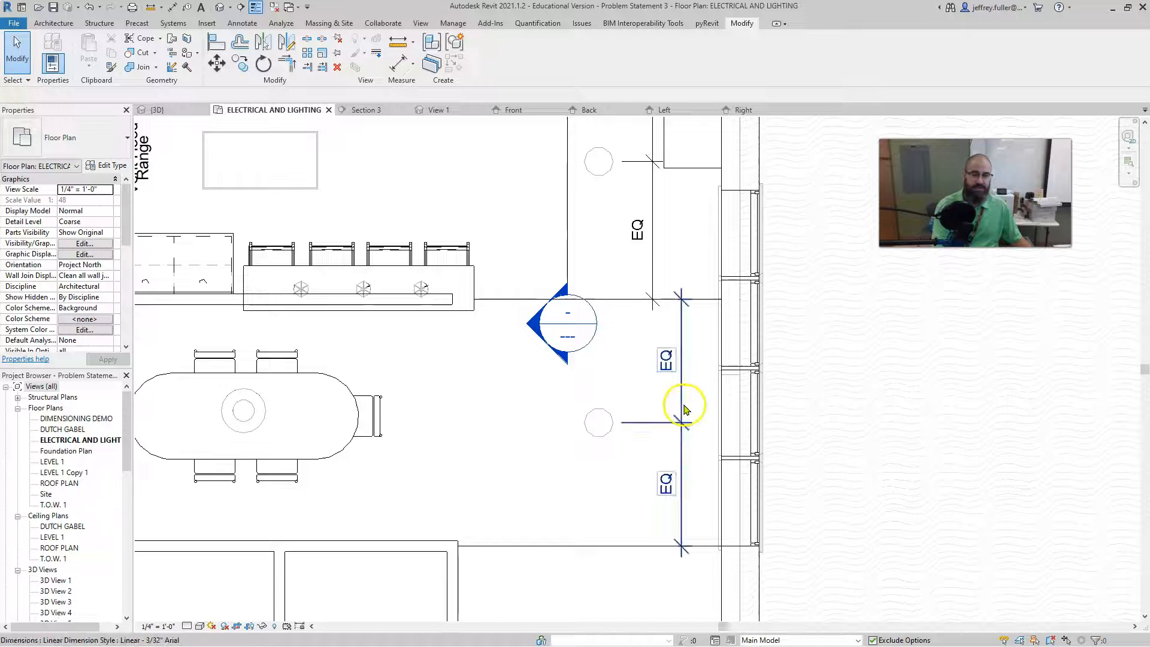
click(682, 408)
key(Delete)
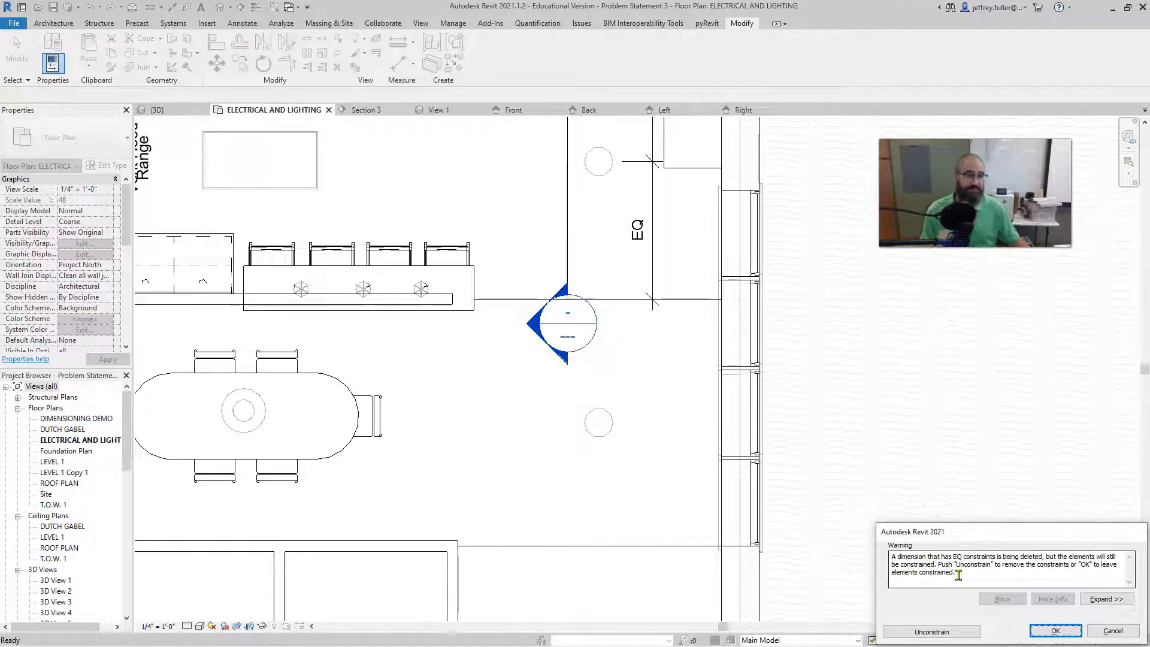
click(954, 633)
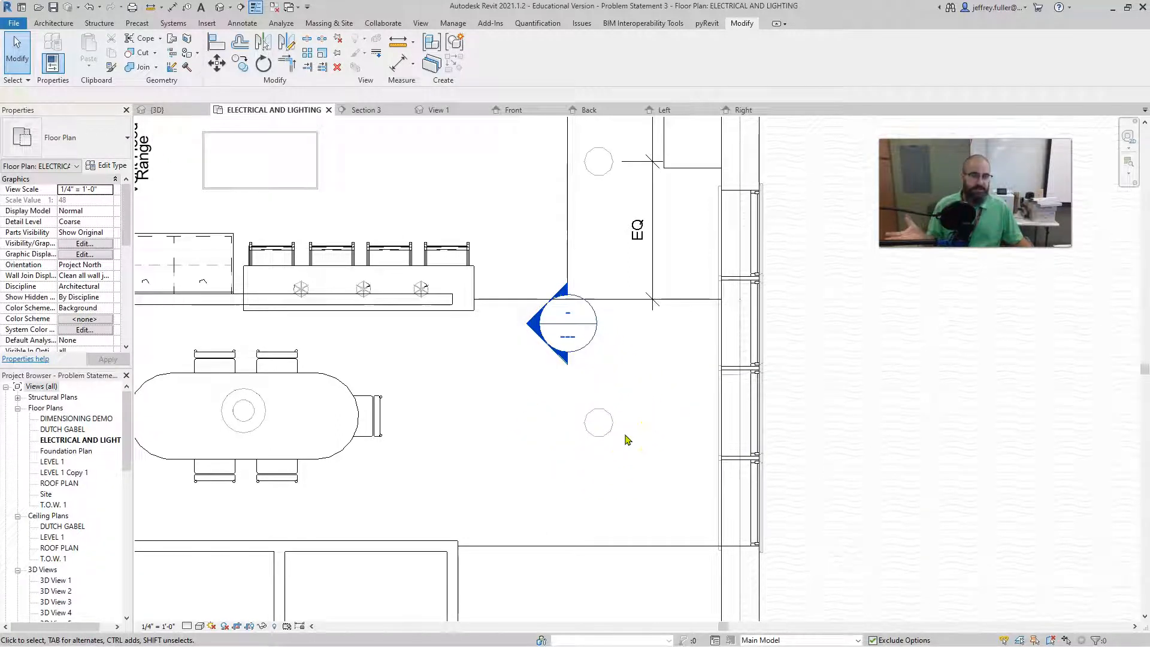
Step: Hide the equality dimension beside the entry downlight in the current floor plan view
middle_drag(623, 354, 614, 509)
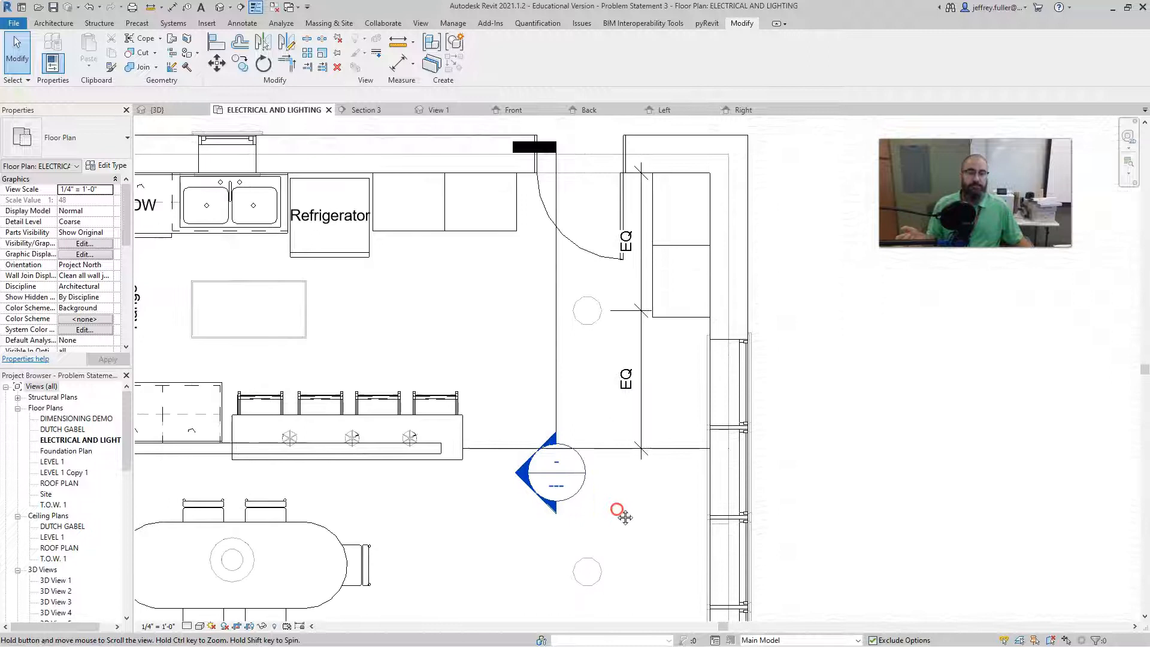
click(638, 329)
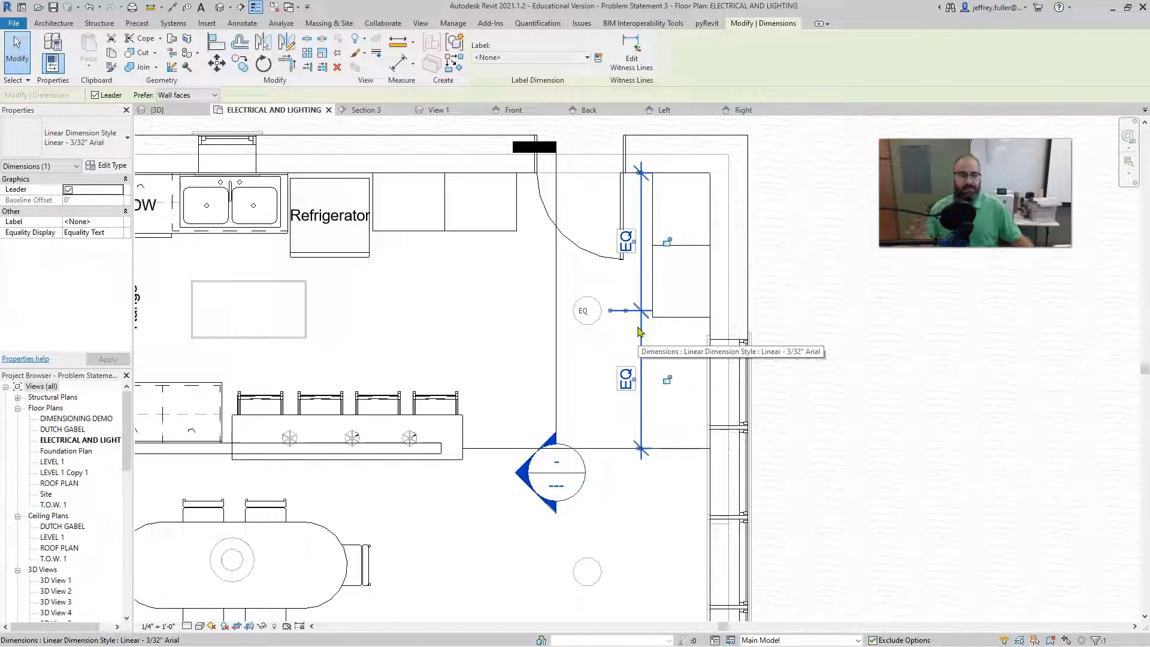
right_click(641, 332)
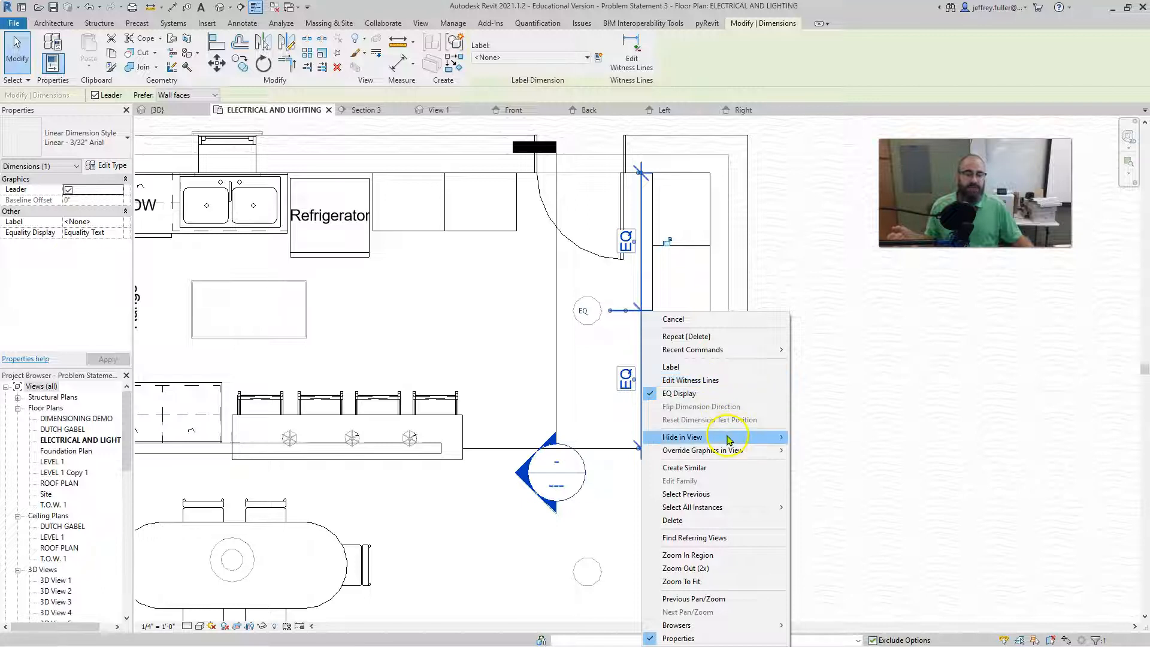
mouse_move(742, 438)
click(838, 443)
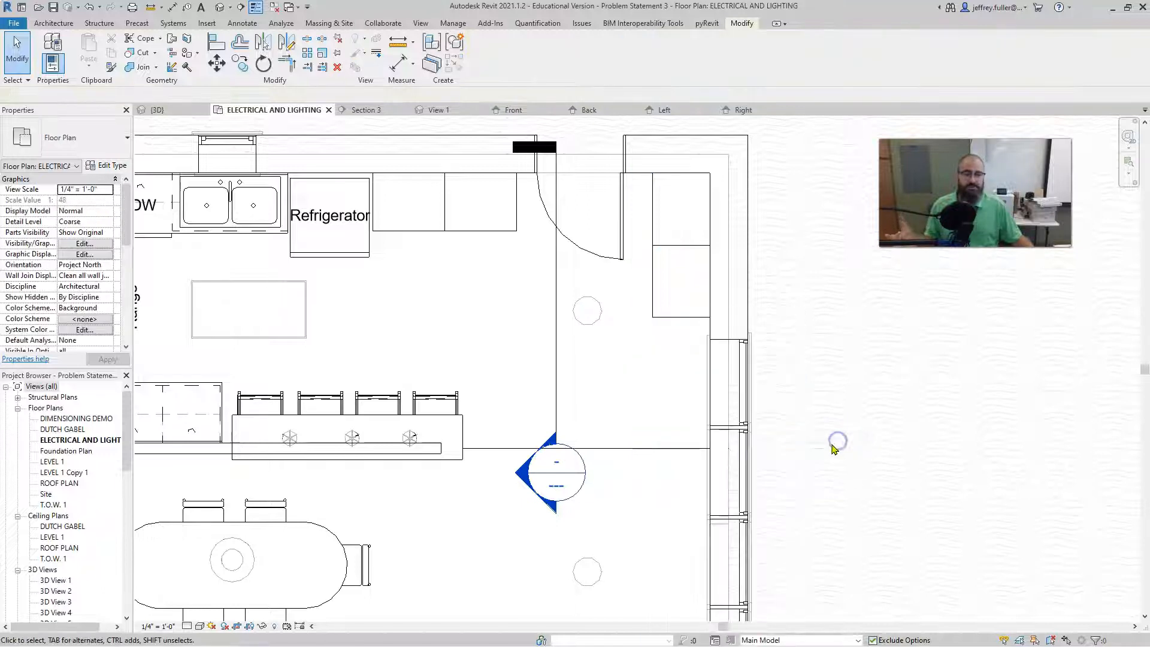
scroll(796, 437, down, 3)
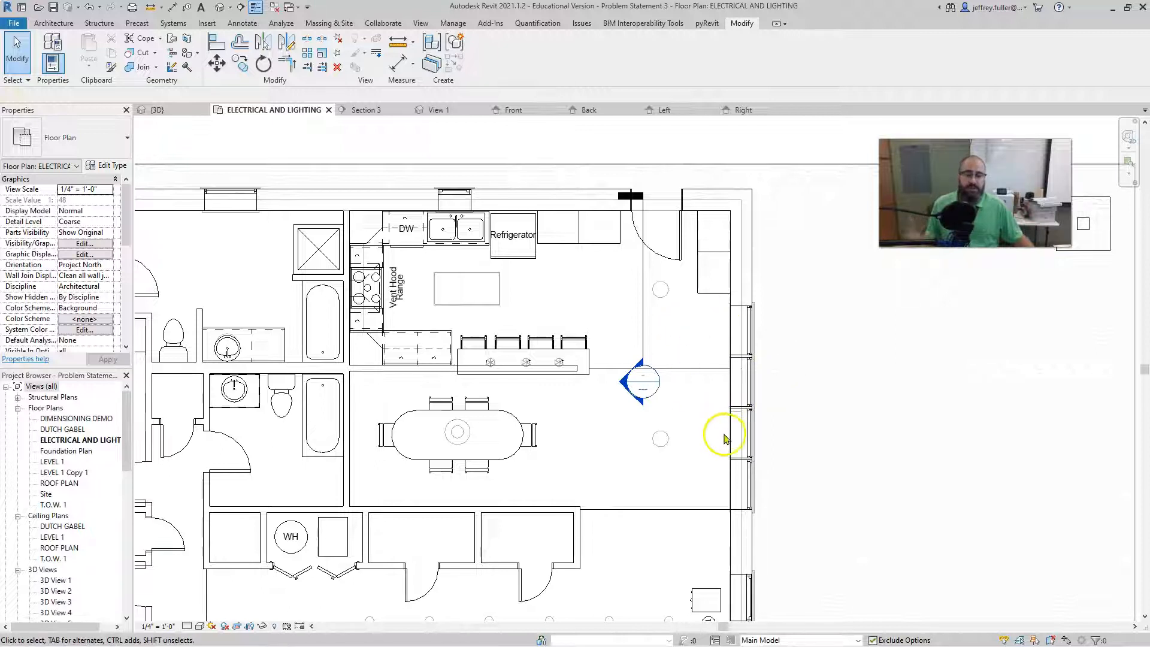
middle_drag(701, 447, 706, 395)
middle_drag(680, 457, 707, 494)
middle_drag(675, 393, 673, 434)
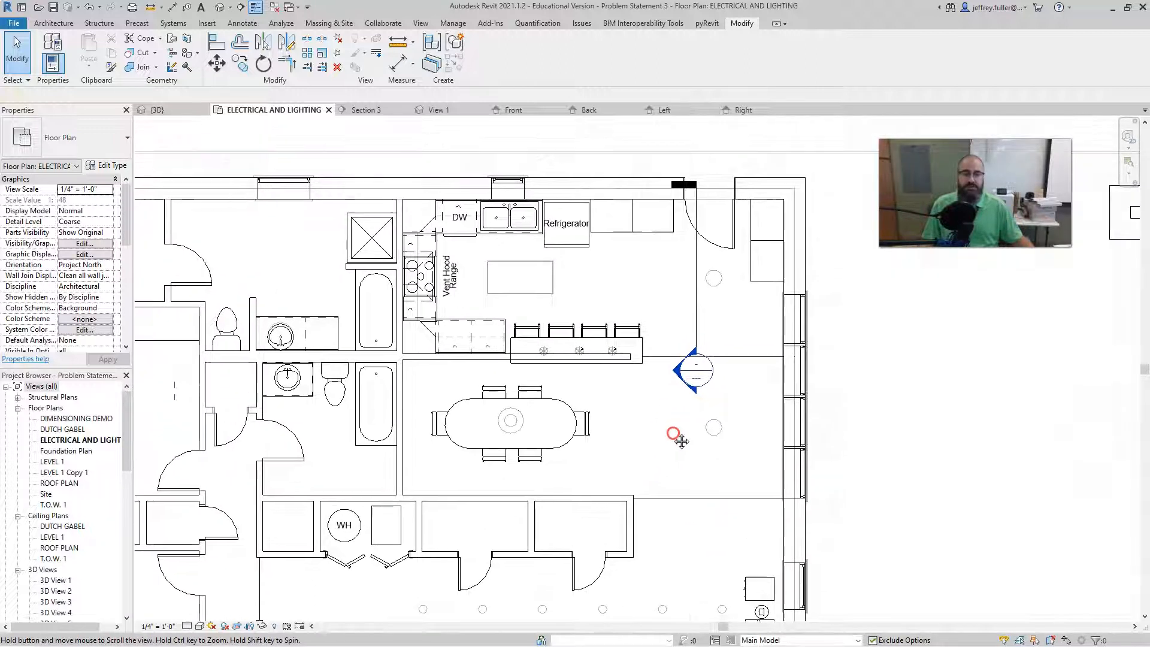
scroll(637, 439, down, 1)
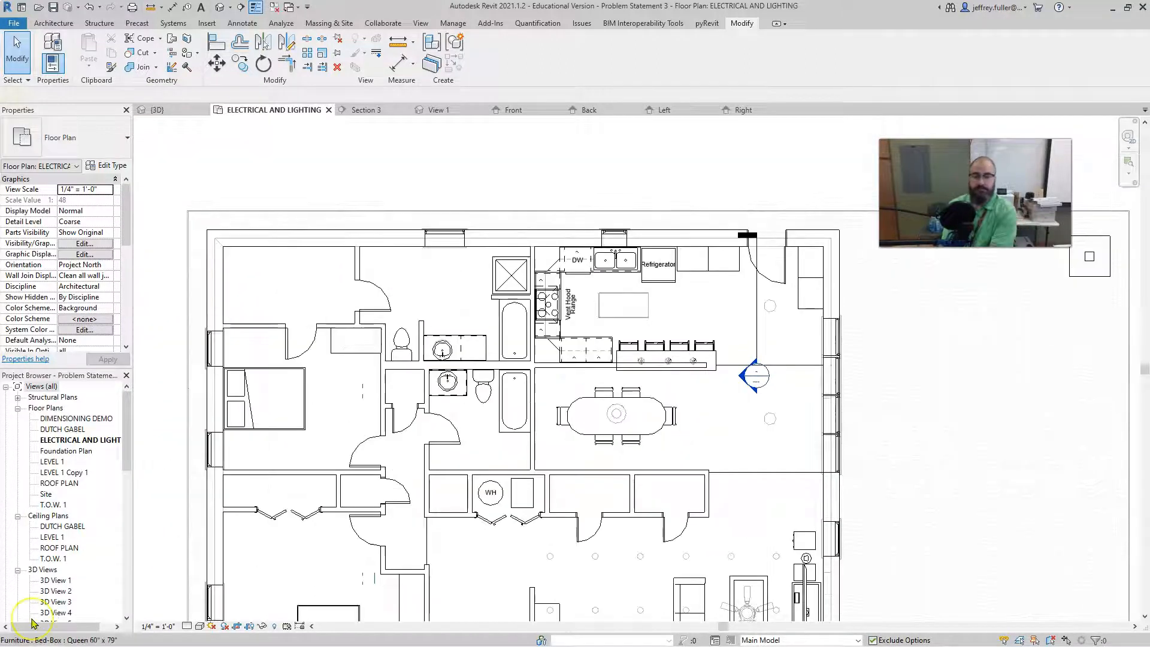